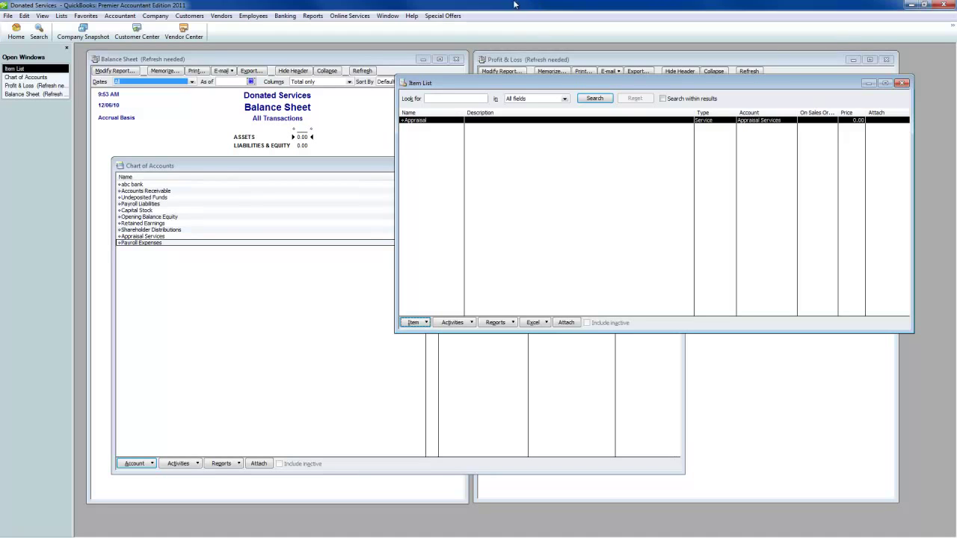
# Shift the Item List aside and raise and reposition the Chart of Accounts window
pyautogui.moveTo(523, 83); pyautogui.dragTo(489, 87)
pyautogui.click(171, 165)
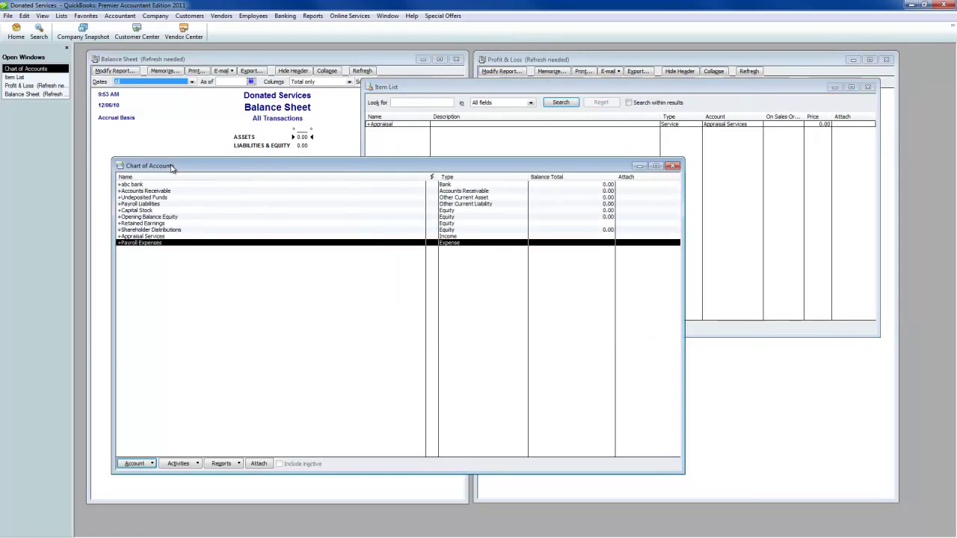
pyautogui.moveTo(172, 165); pyautogui.dragTo(213, 137)
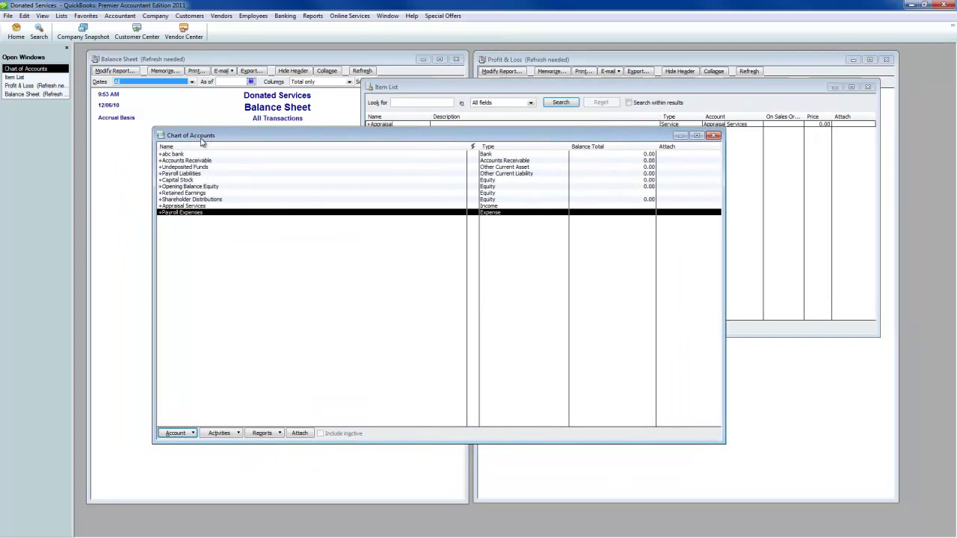
# Create a new Other Expense account called 'Charitable Contributions' and save it
pyautogui.hotkey('ctrl', 'n')
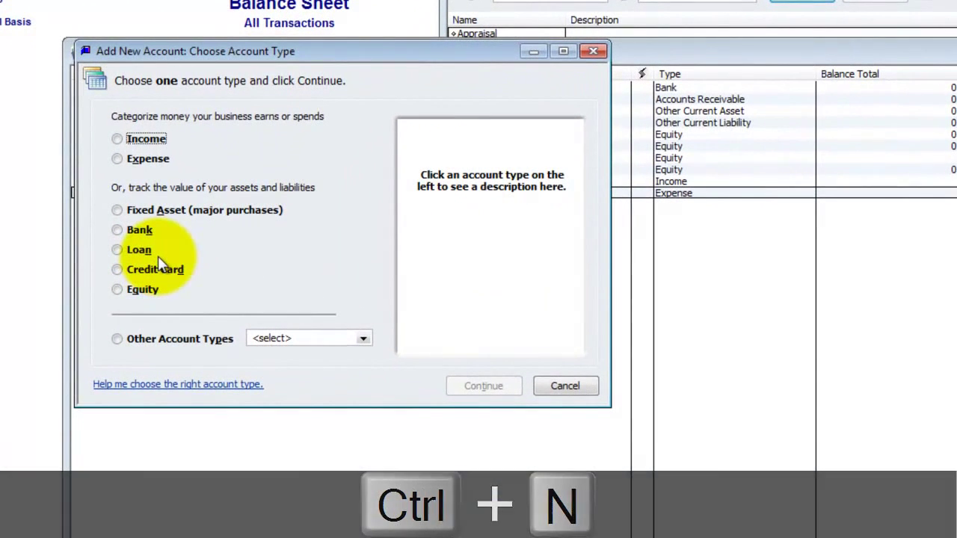
pyautogui.click(166, 341)
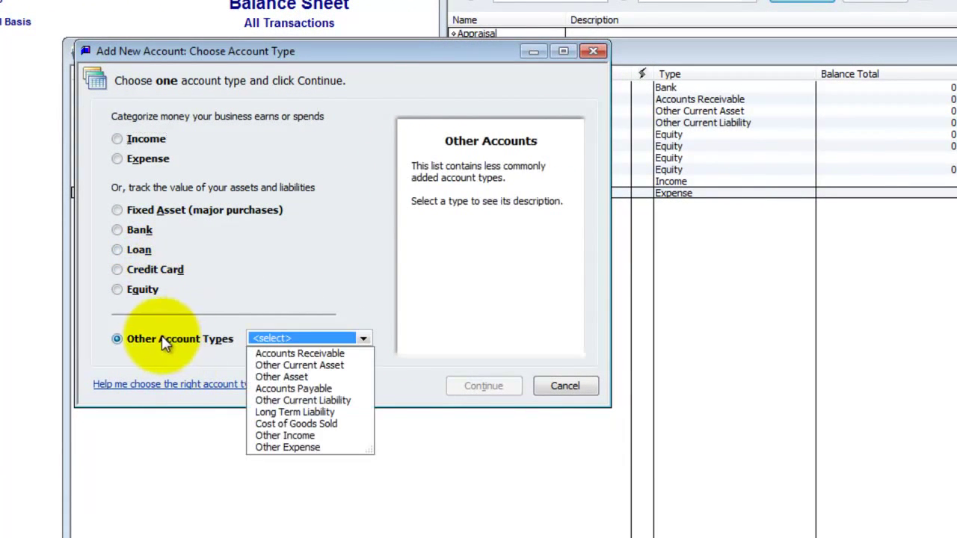
pyautogui.click(287, 448)
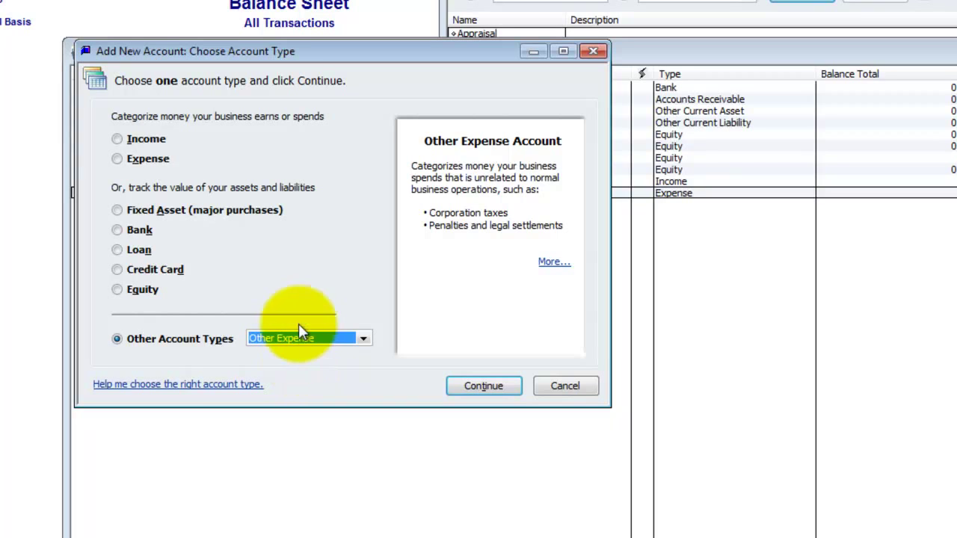
pyautogui.click(479, 387)
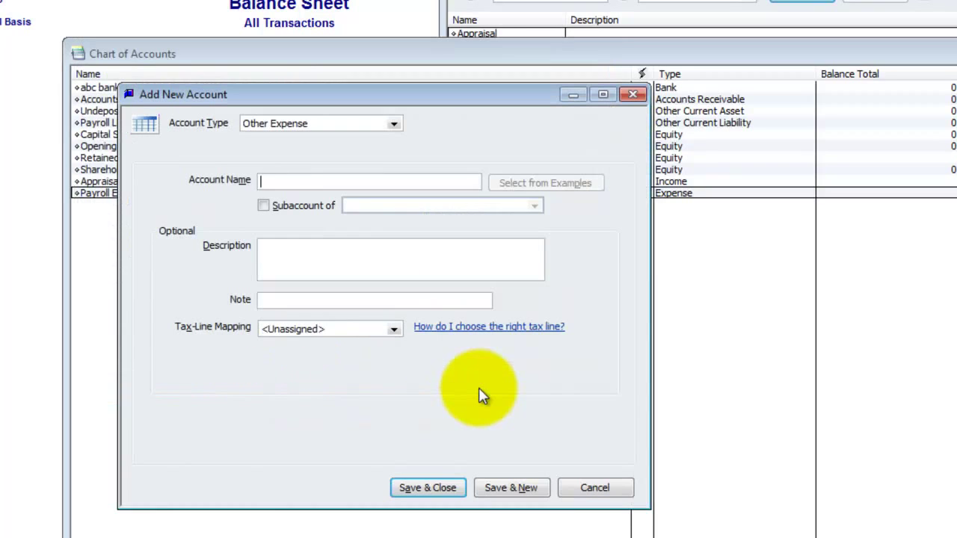
pyautogui.write('Charitable Contributions')
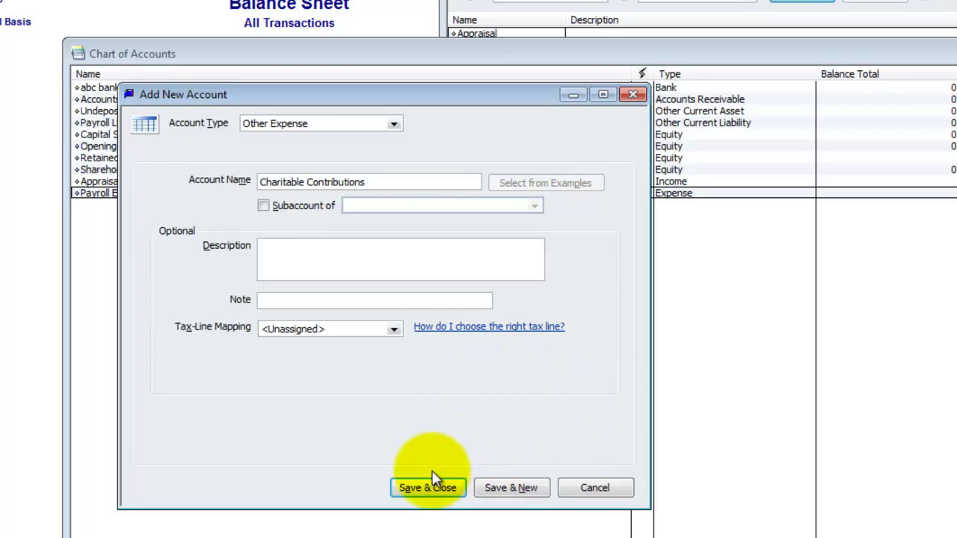
pyautogui.click(423, 488)
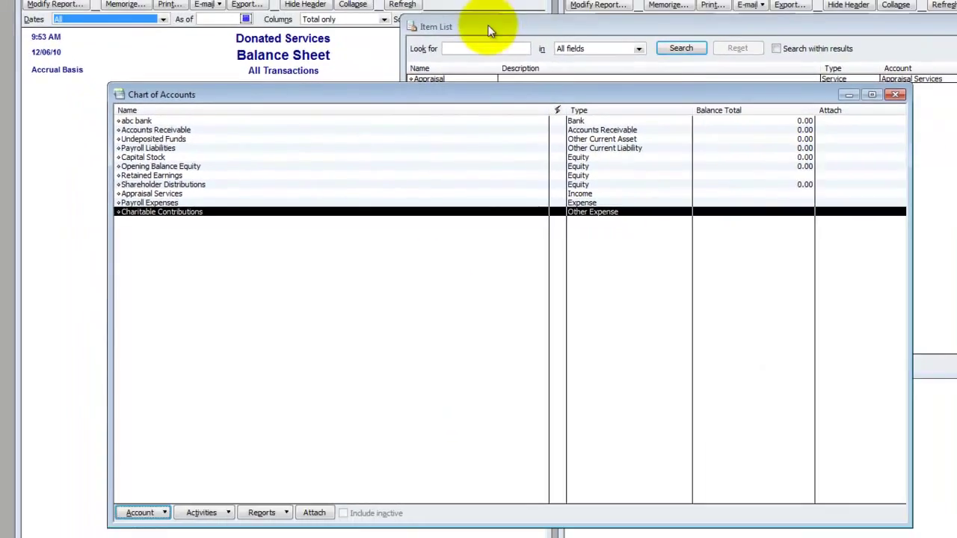
pyautogui.click(487, 30)
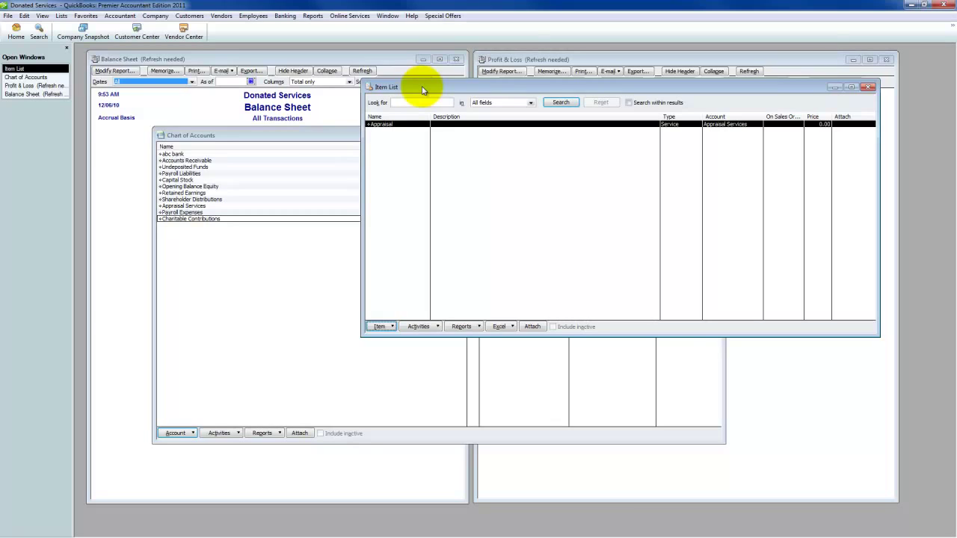
# Create service item 'Donated Services' linked to Charitable Contributions, then open Create Invoices
pyautogui.click(380, 327)
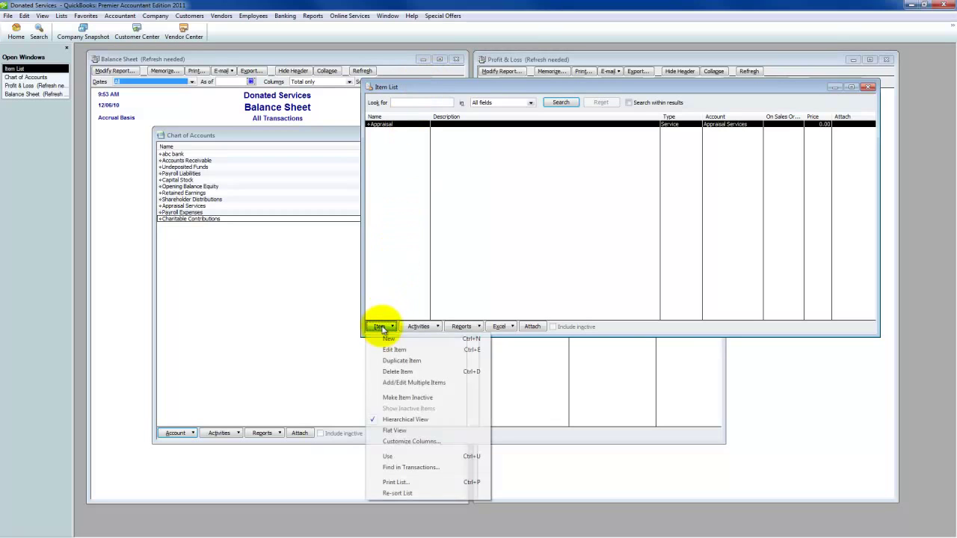
pyautogui.click(386, 338)
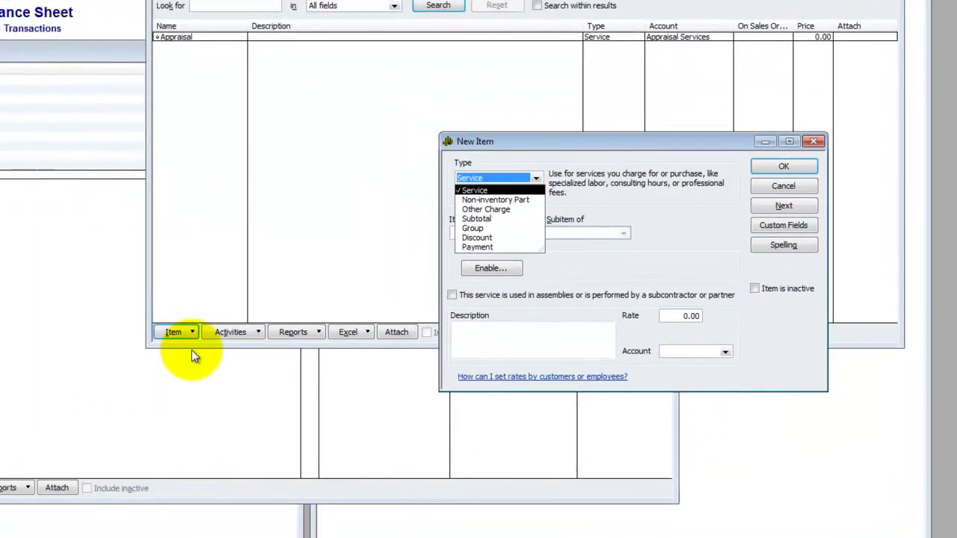
pyautogui.press('Tab')
pyautogui.write('Donated Services')
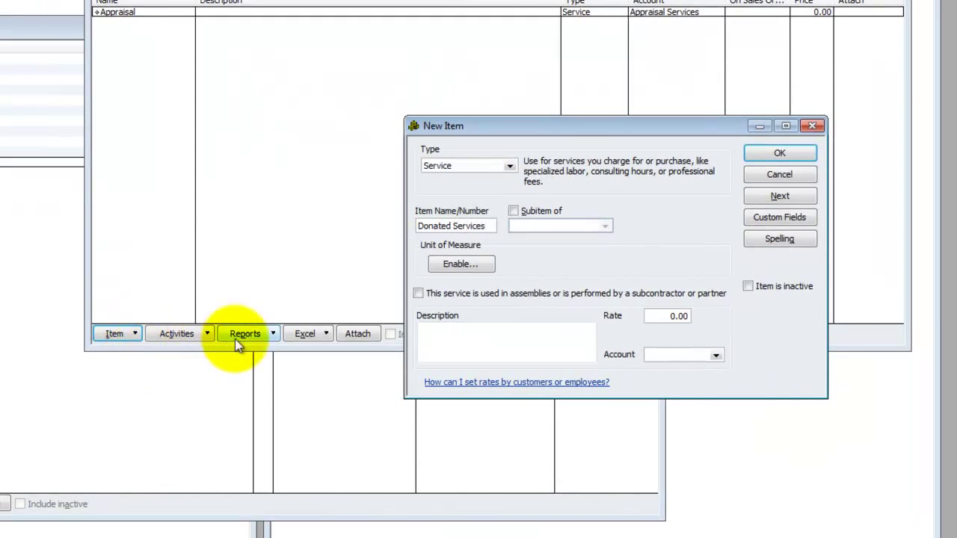
pyautogui.click(678, 358)
pyautogui.write('Char')
pyautogui.press('Tab')
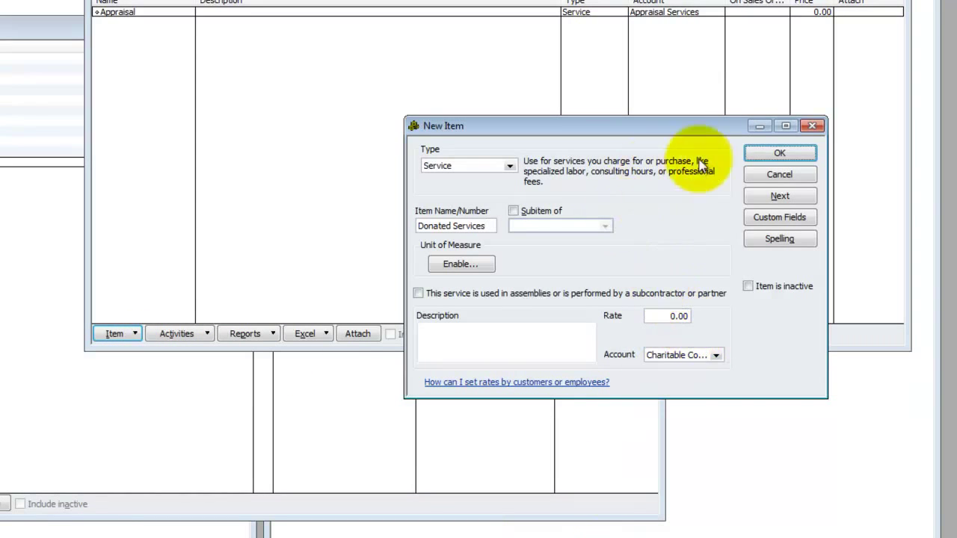
pyautogui.click(778, 153)
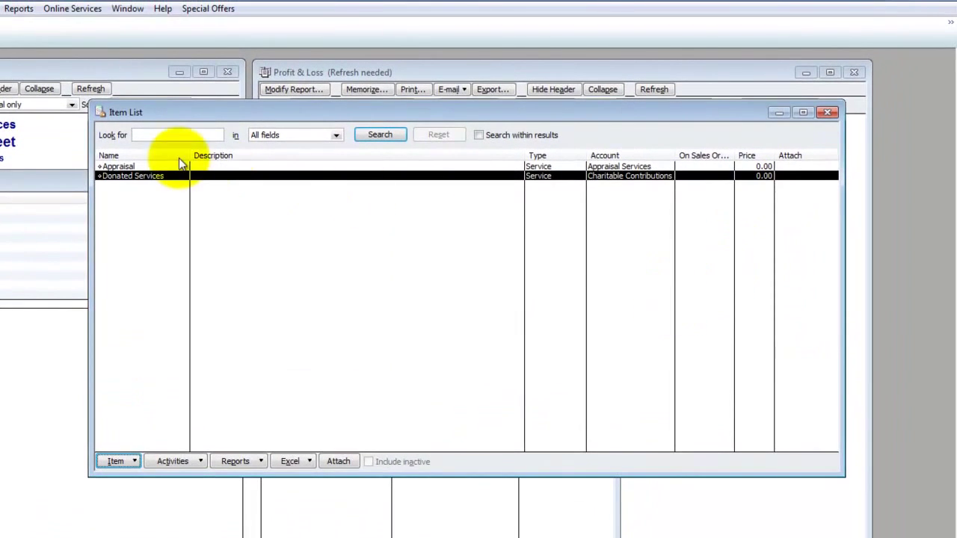
pyautogui.hotkey('ctrl', 'i')
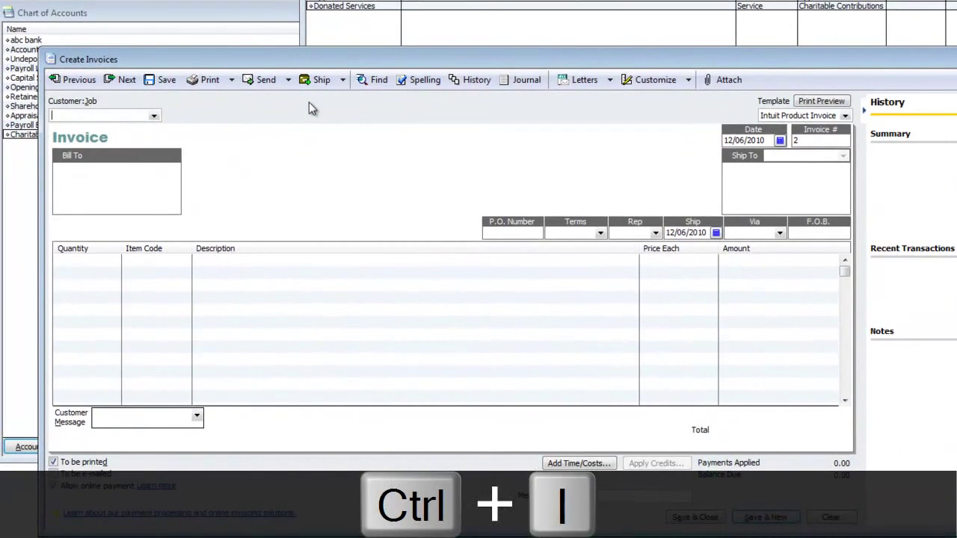
# Select the sample customer and add Appraisal as the first invoice line item
pyautogui.hotkey('alt', 'Down')
pyautogui.press('Down')
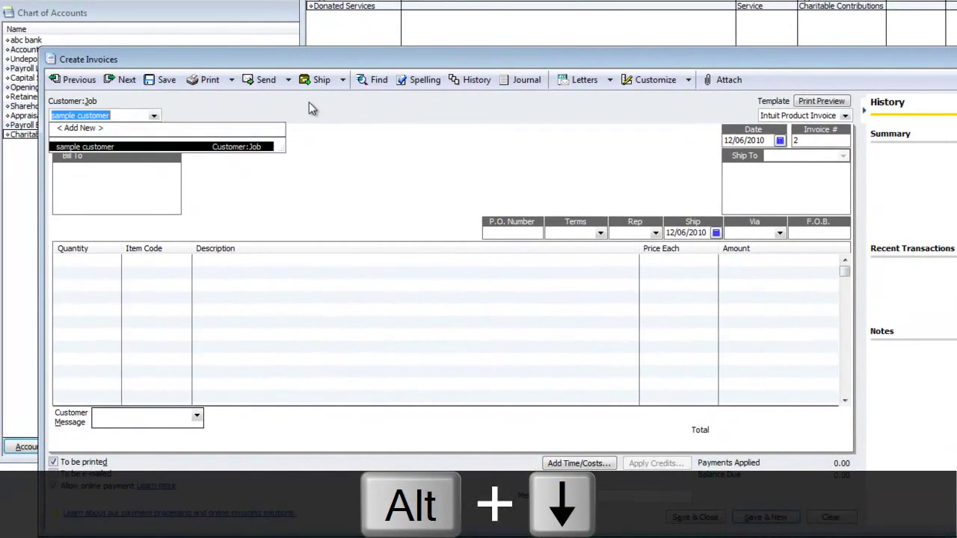
pyautogui.press('Tab')
pyautogui.press('Tab')
pyautogui.press('Tab')
pyautogui.press('Tab')
pyautogui.press('Tab')
pyautogui.press('Tab')
pyautogui.press('Tab')
pyautogui.press('Tab')
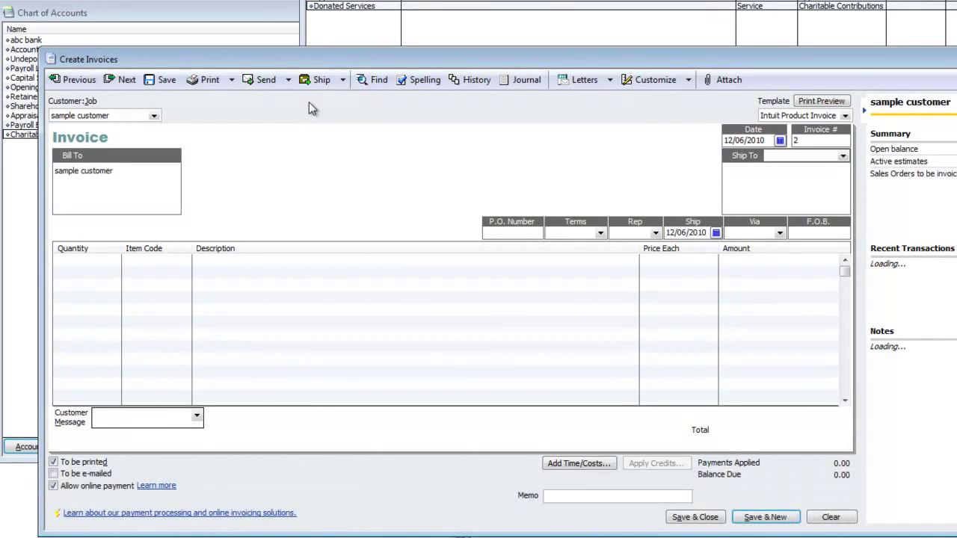
pyautogui.press('Tab')
pyautogui.press('Tab')
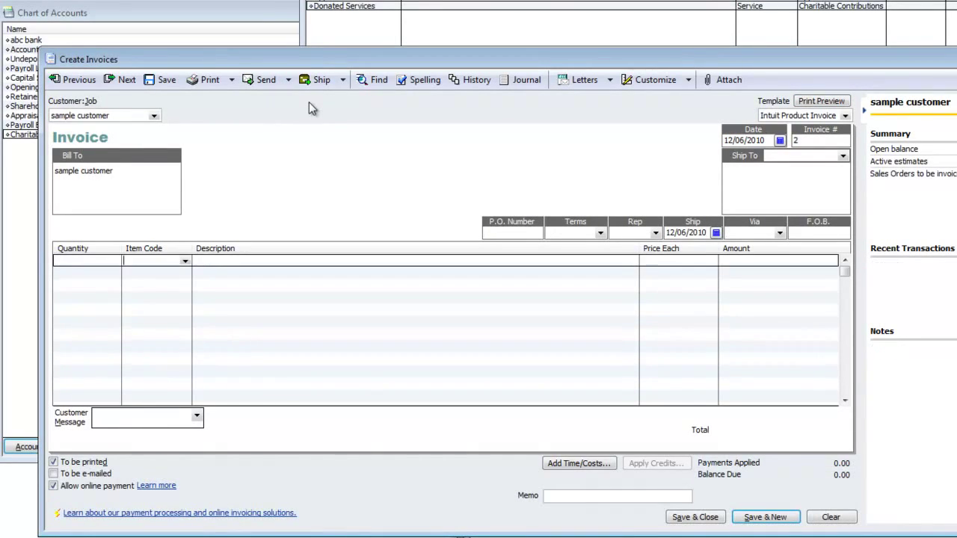
pyautogui.write('App')
pyautogui.press('Tab')
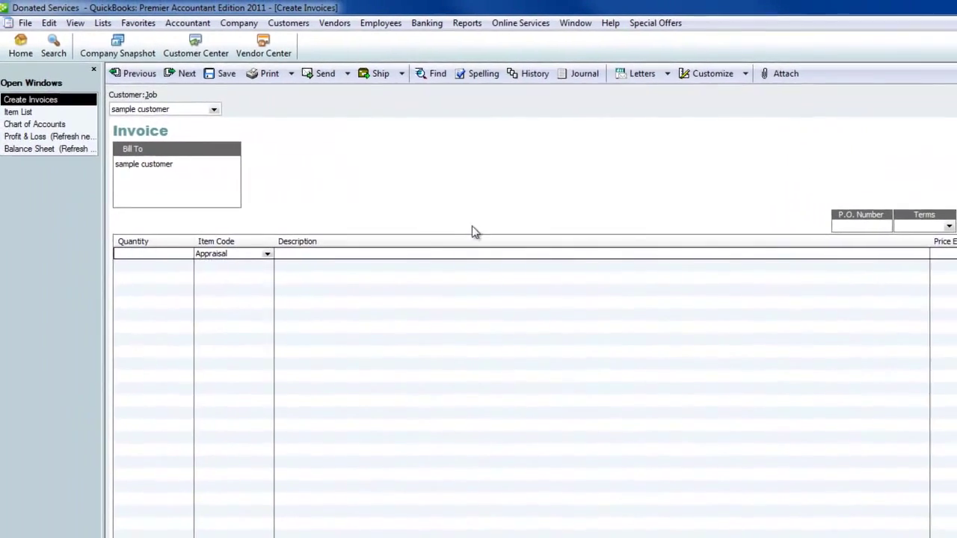
# Price the Appraisal line at 2,800.00 and suppress the price-level notice
pyautogui.press('Tab')
pyautogui.write('2800')
pyautogui.press('Tab')
pyautogui.press('Tab')
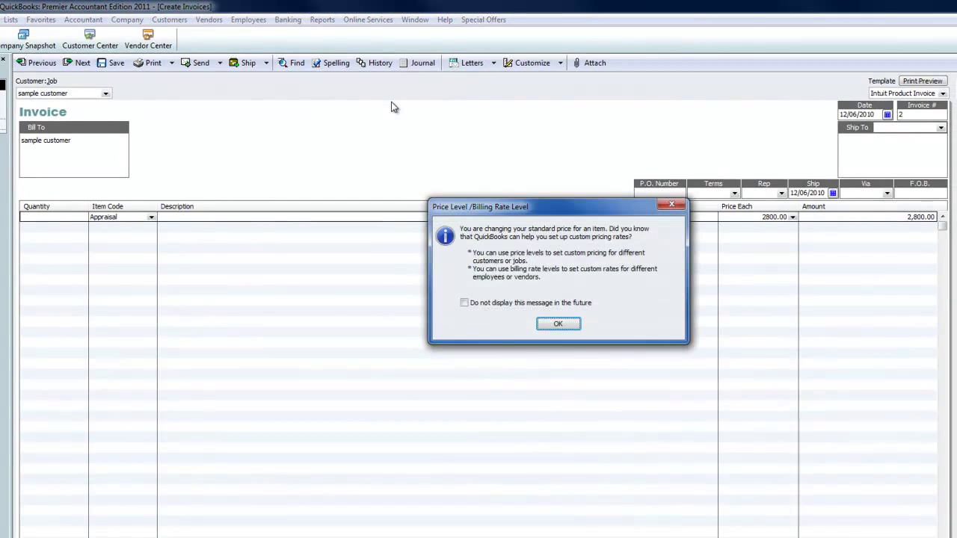
pyautogui.click(465, 303)
pyautogui.click(558, 324)
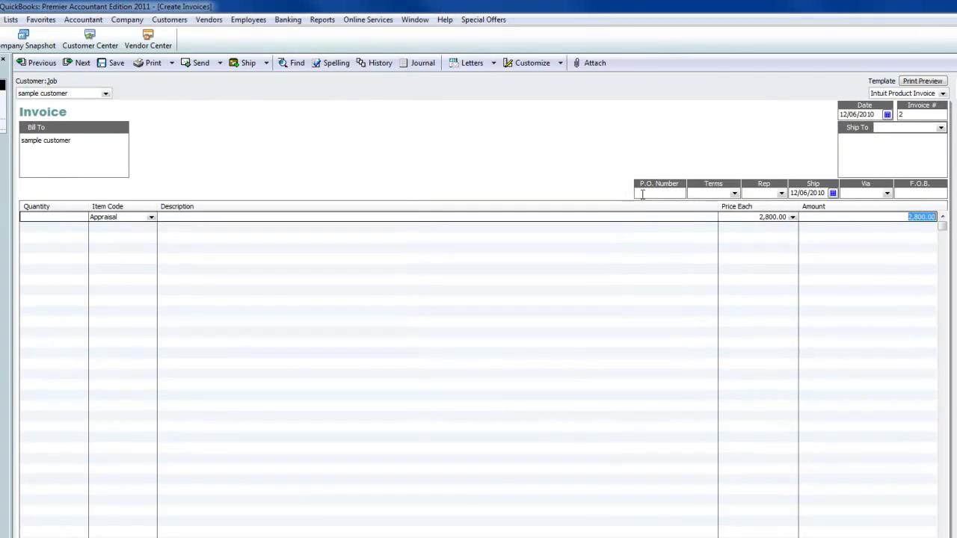
pyautogui.click(171, 217)
pyautogui.press('Tab')
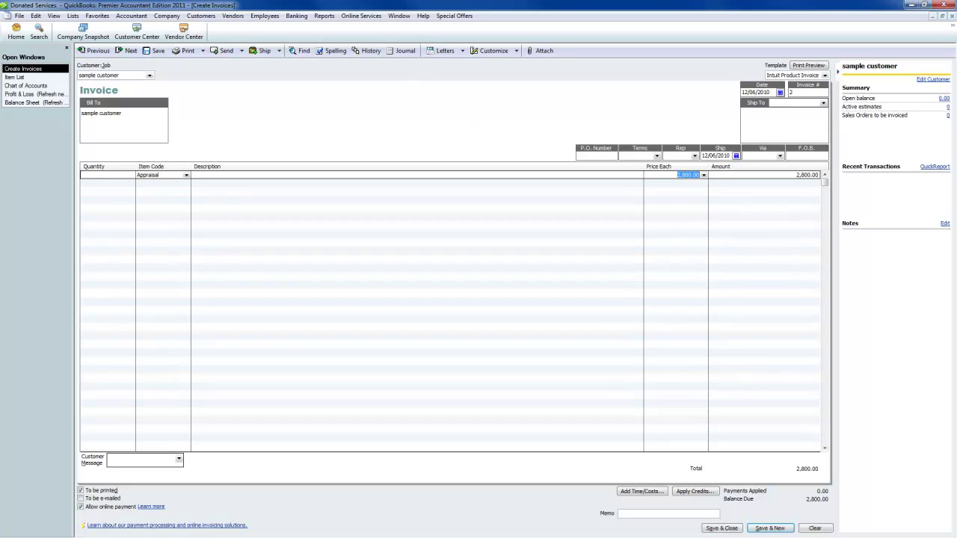
# Tile the Balance Sheet and Profit & Loss reports side by side among the open windows
pyautogui.click(45, 95)
pyautogui.click(43, 104)
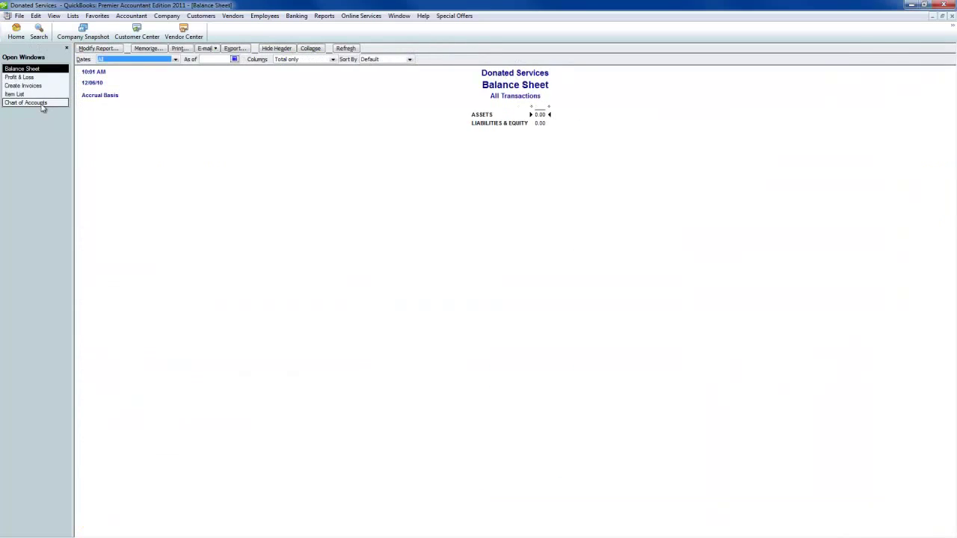
pyautogui.click(944, 17)
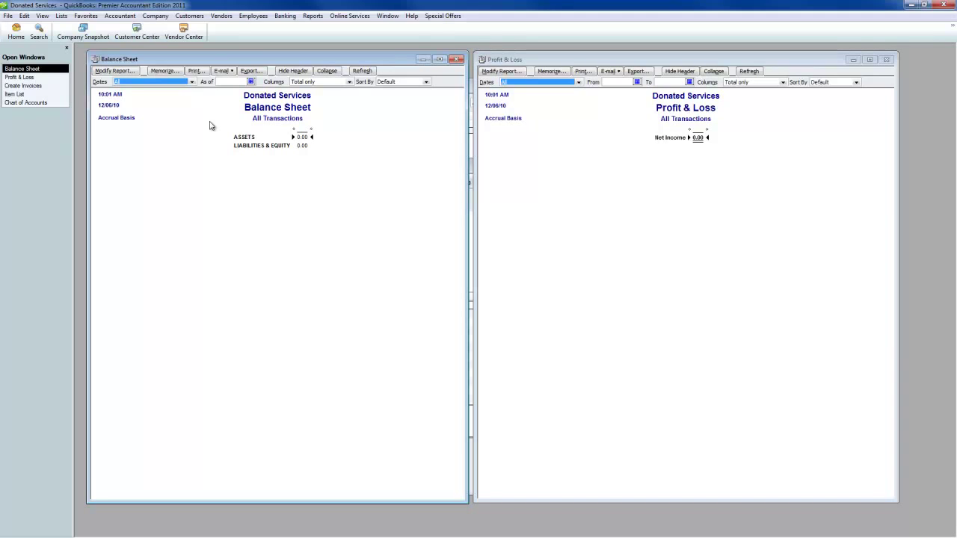
pyautogui.click(15, 94)
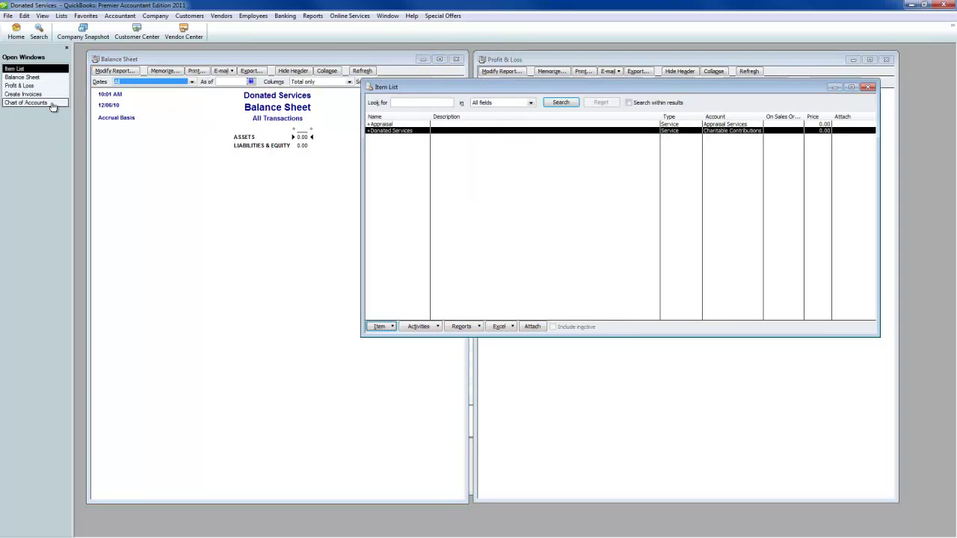
pyautogui.click(18, 102)
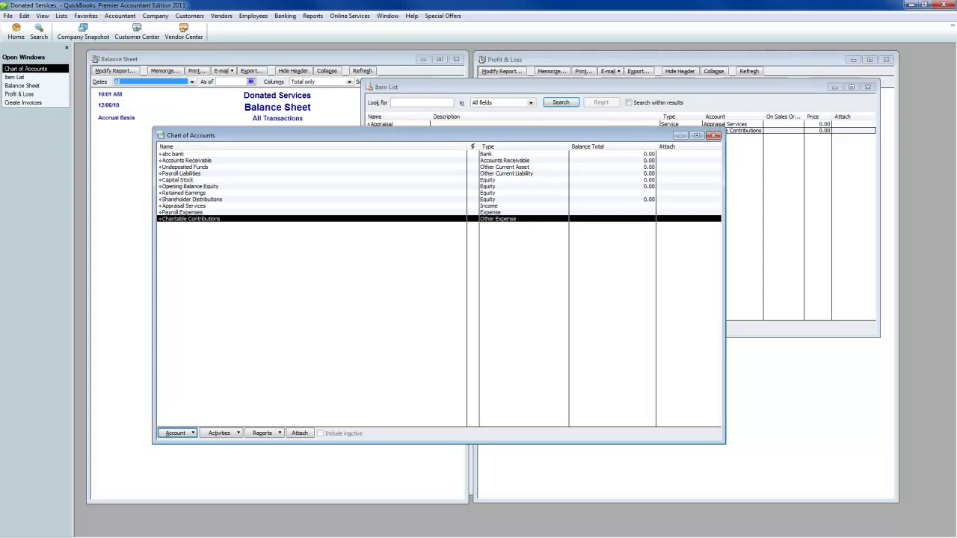
# Bring the invoice forward, maximize it, and select the Appraisal line's price
pyautogui.click(21, 103)
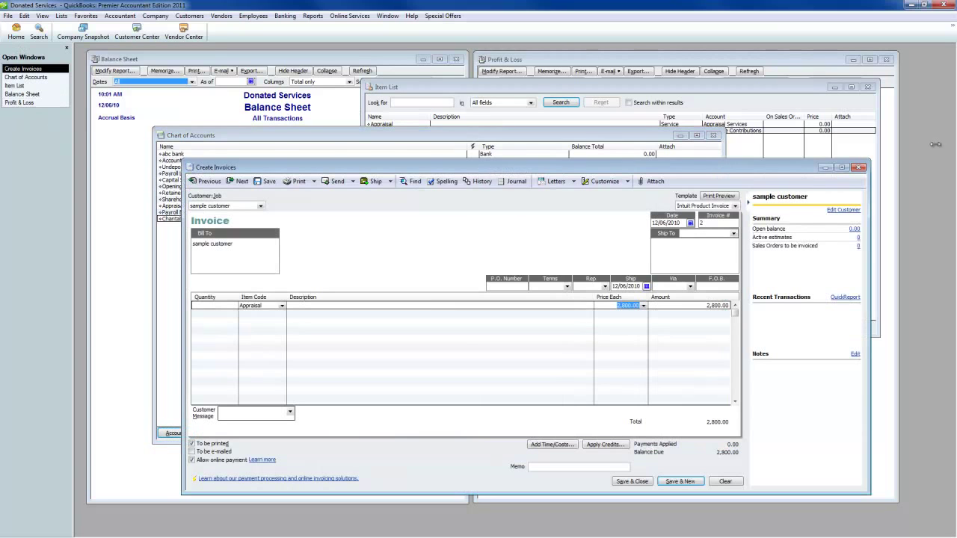
pyautogui.click(842, 167)
pyautogui.click(674, 176)
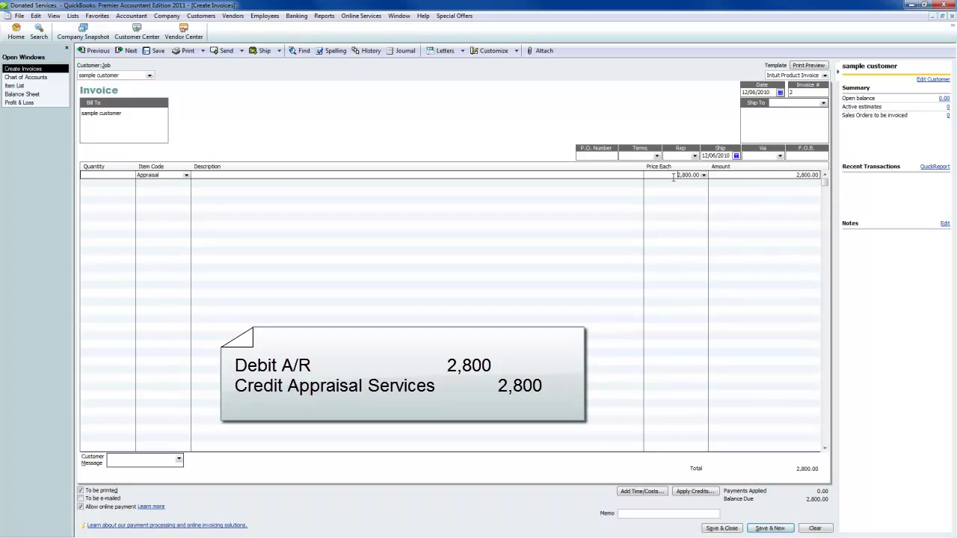
# Add a Donated Services line priced at -1,300.00, silencing the expense-account warning
pyautogui.press('Tab')
pyautogui.press('Tab')
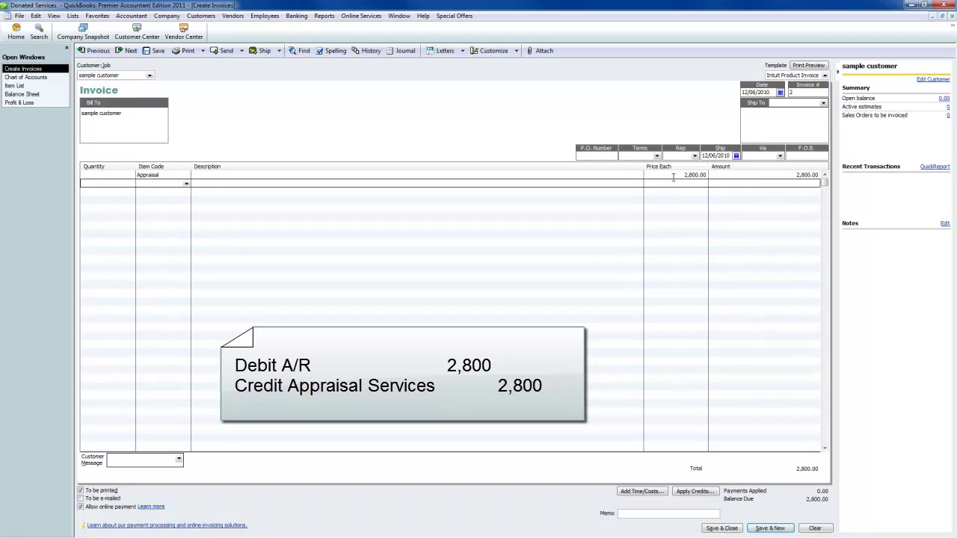
pyautogui.write('Don')
pyautogui.press('Tab')
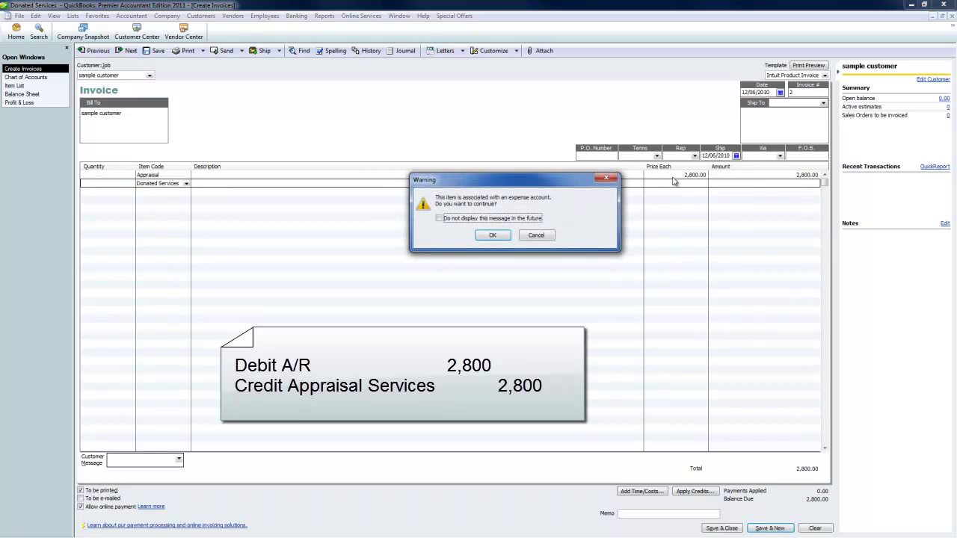
pyautogui.click(440, 218)
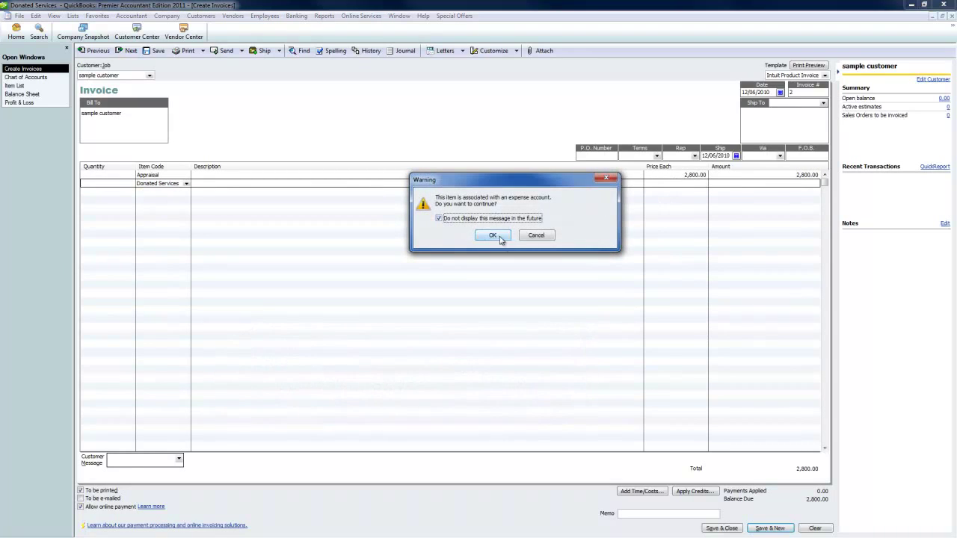
pyautogui.press('Return')
pyautogui.write('-1300')
pyautogui.press('Tab')
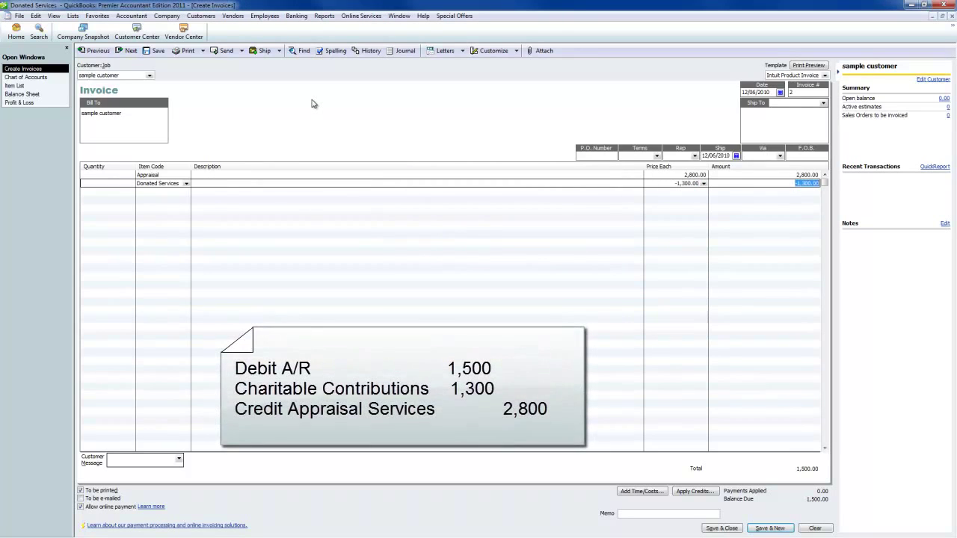
# Check the Appraisal line against its Appraisal Services income account, then close the chart of accounts
pyautogui.click(667, 175)
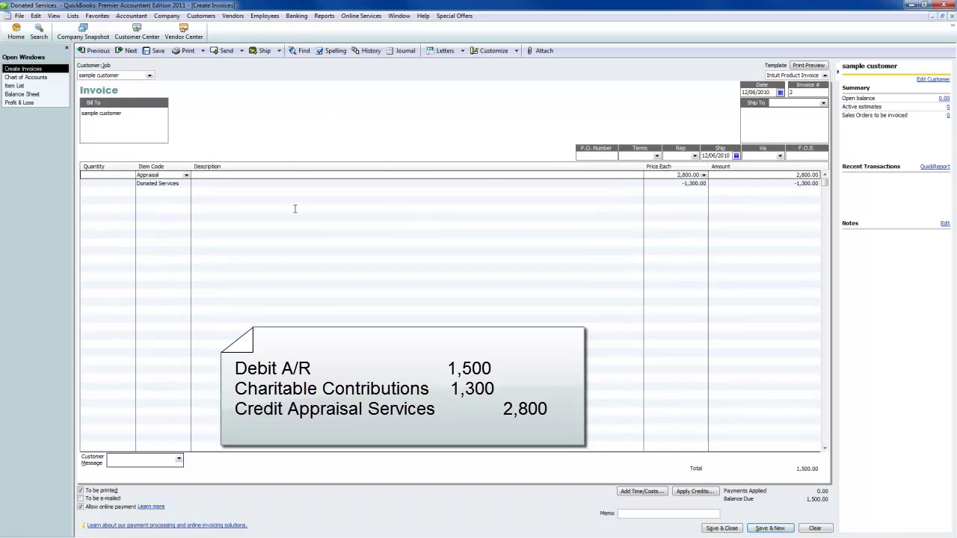
pyautogui.click(169, 175)
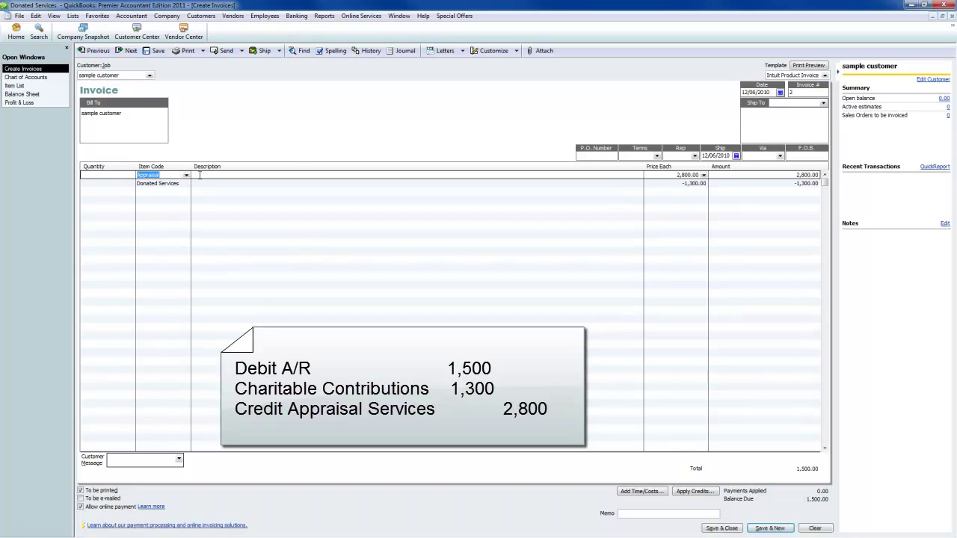
pyautogui.click(690, 175)
pyautogui.click(26, 77)
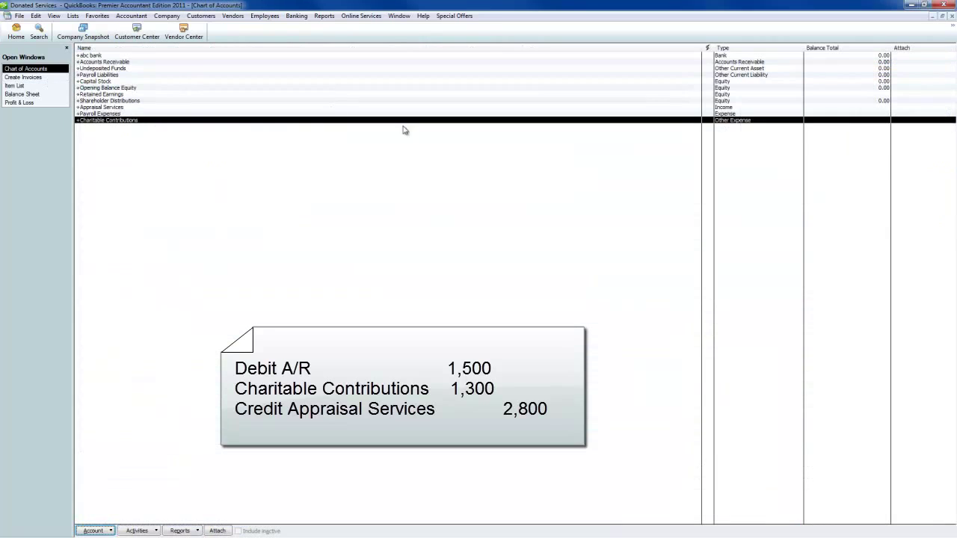
pyautogui.click(727, 108)
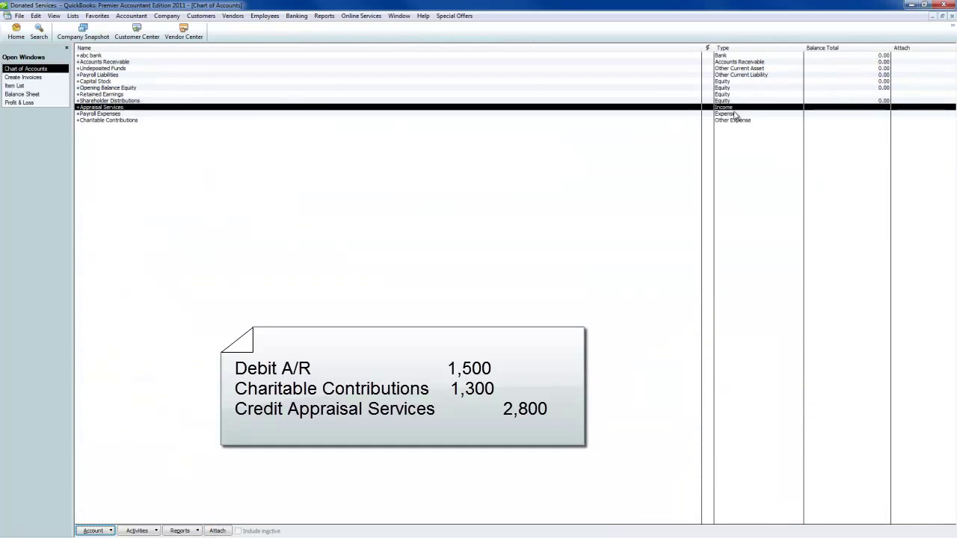
pyautogui.click(951, 16)
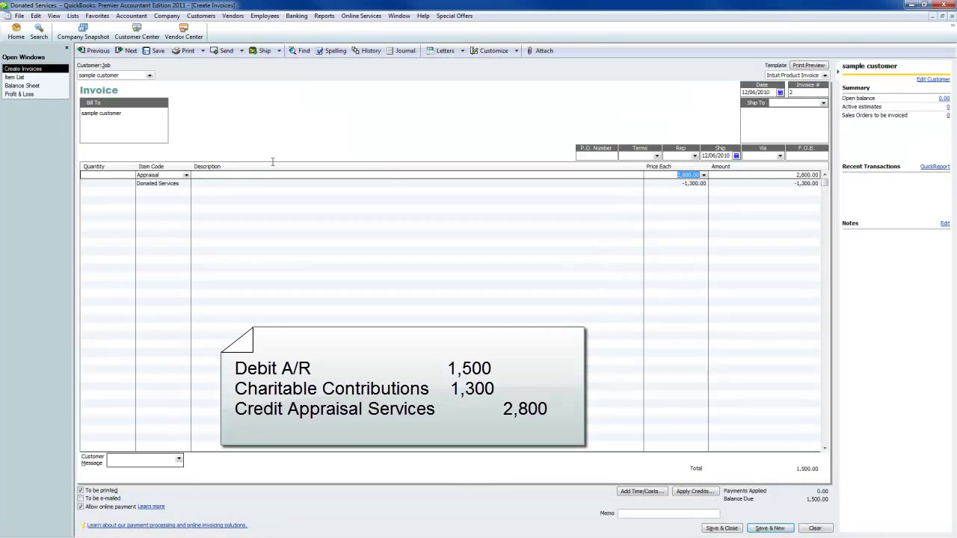
# Review the 2,800.00 and -1,300.00 line prices and restore the invoice window size
pyautogui.click(172, 175)
pyautogui.click(679, 177)
pyautogui.click(182, 183)
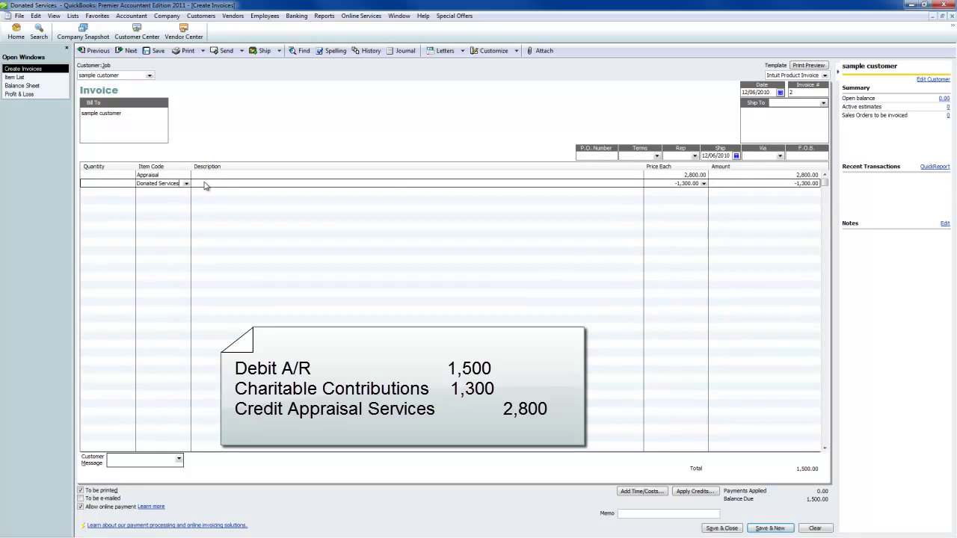
pyautogui.press('Tab')
pyautogui.press('Tab')
pyautogui.click(680, 175)
pyautogui.click(673, 184)
pyautogui.doubleClick(674, 184)
pyautogui.press('Tab')
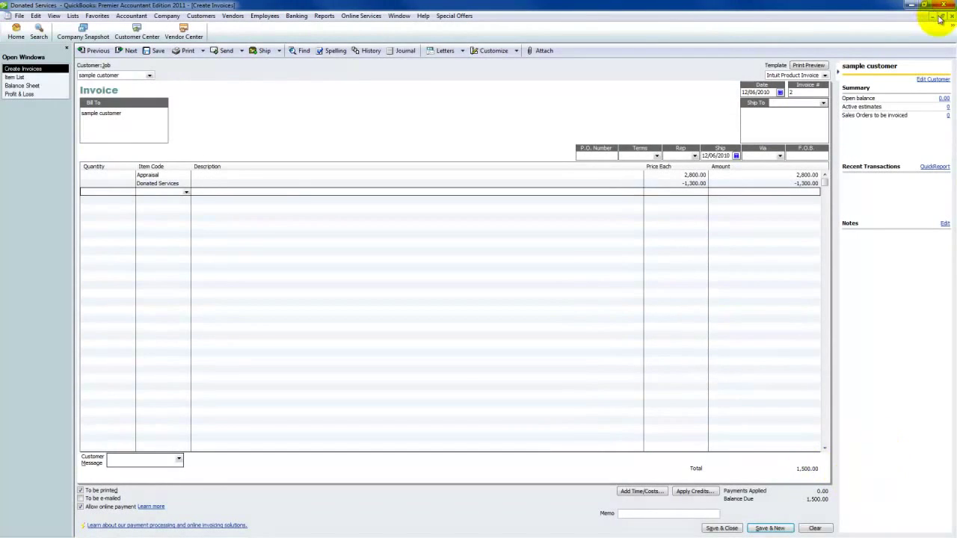
pyautogui.click(941, 17)
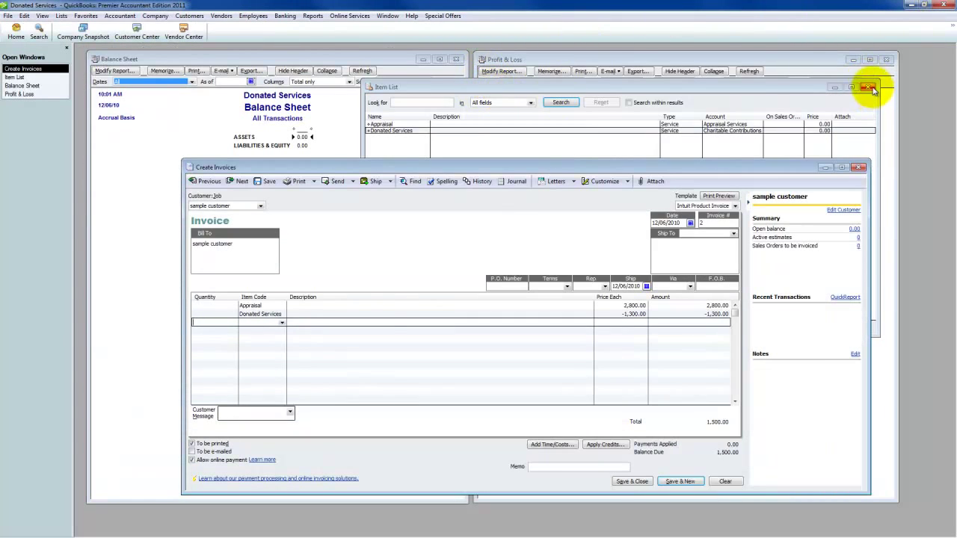
# Close the Item List, fit the invoice below the reports, and save the 1,500.00 invoice
pyautogui.click(868, 87)
pyautogui.moveTo(526, 175); pyautogui.dragTo(500, 194)
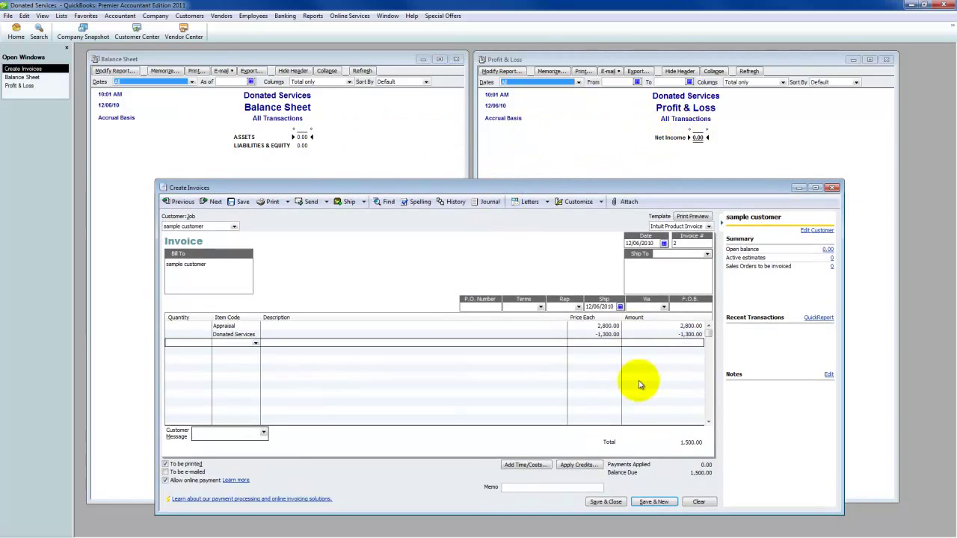
pyautogui.moveTo(773, 515); pyautogui.dragTo(772, 429)
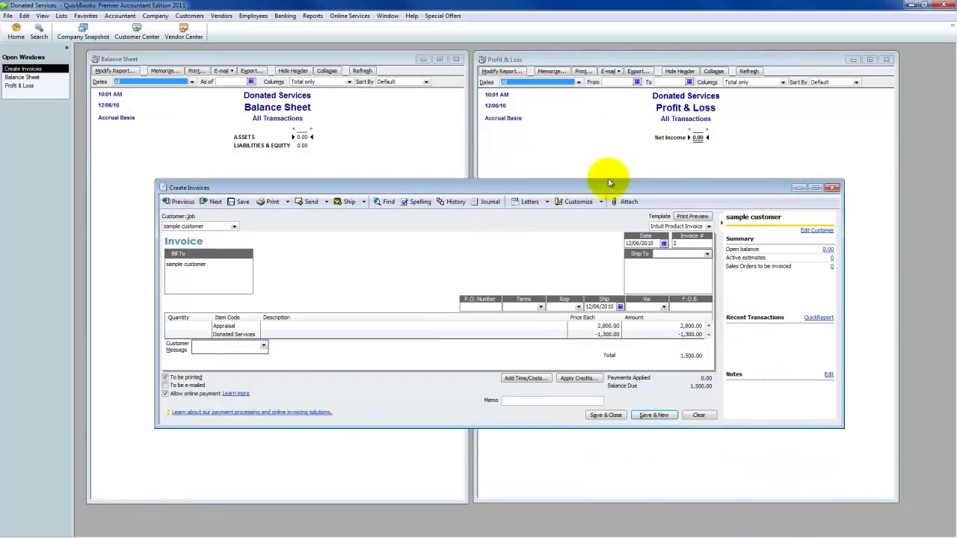
pyautogui.moveTo(609, 192); pyautogui.dragTo(633, 239)
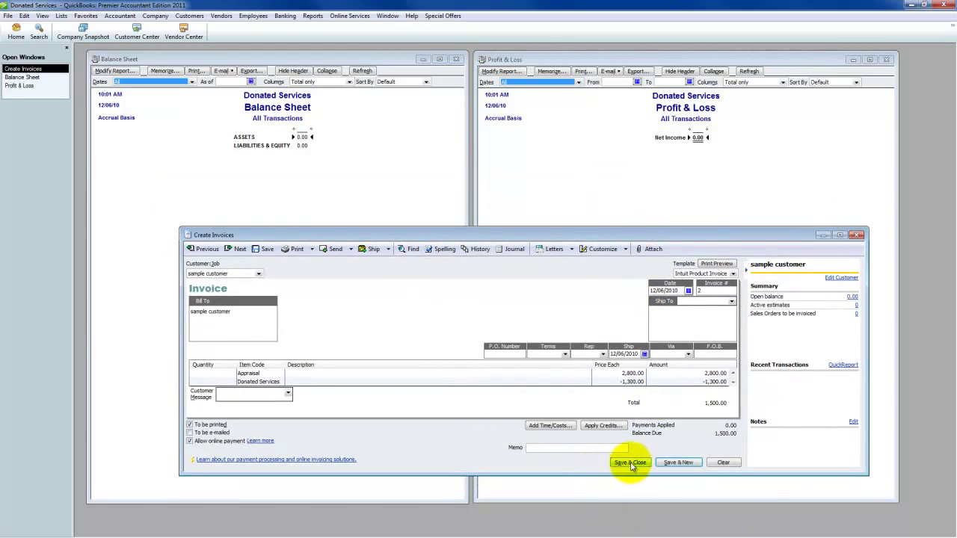
pyautogui.click(630, 463)
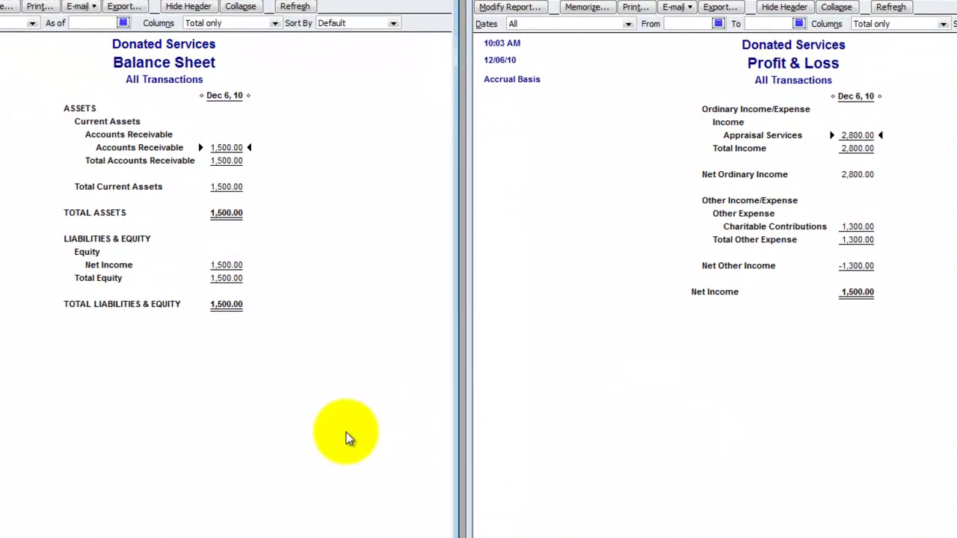
pyautogui.click(860, 144)
pyautogui.click(860, 227)
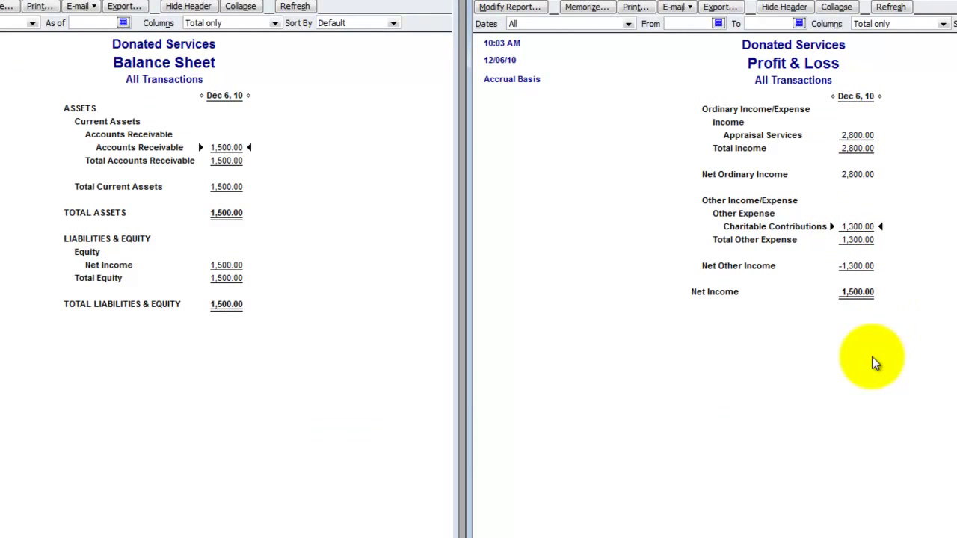
pyautogui.click(864, 266)
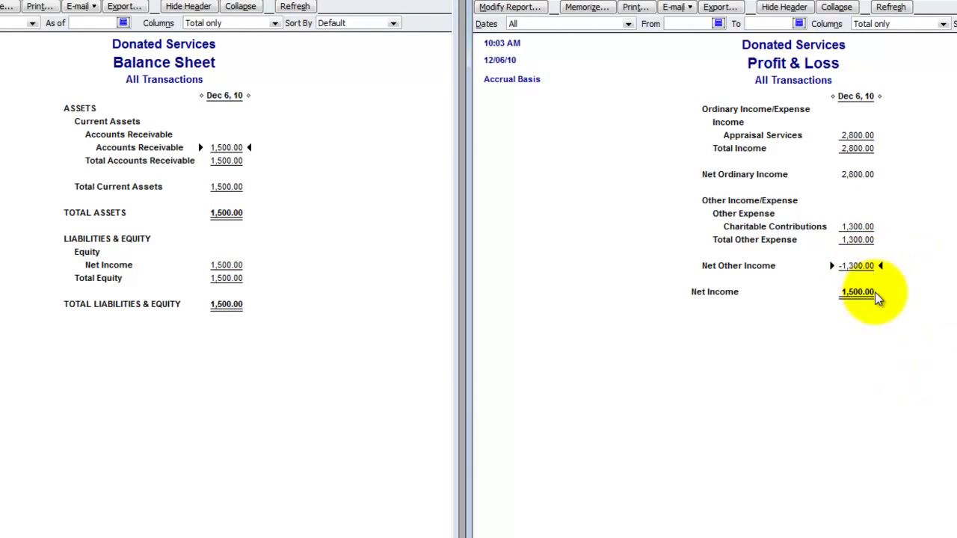
pyautogui.click(862, 226)
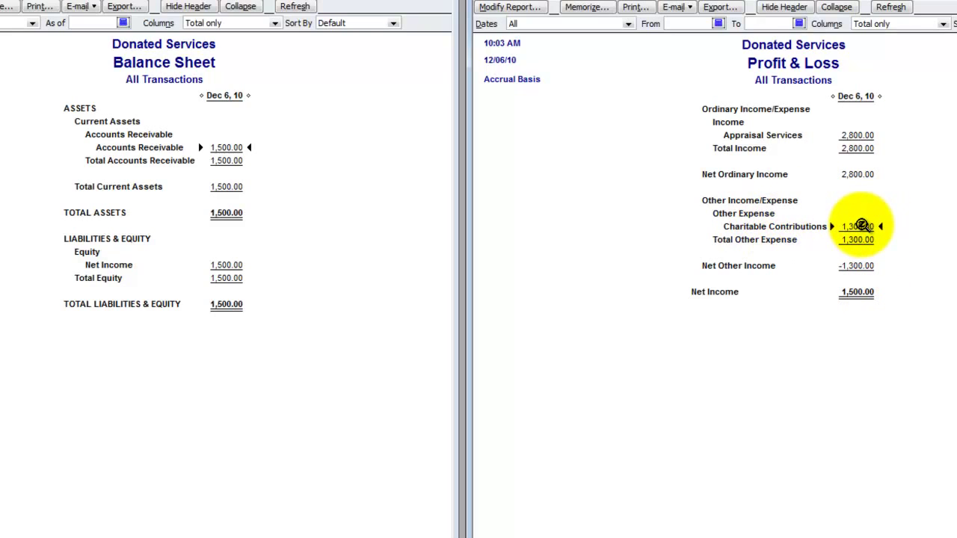
pyautogui.click(856, 292)
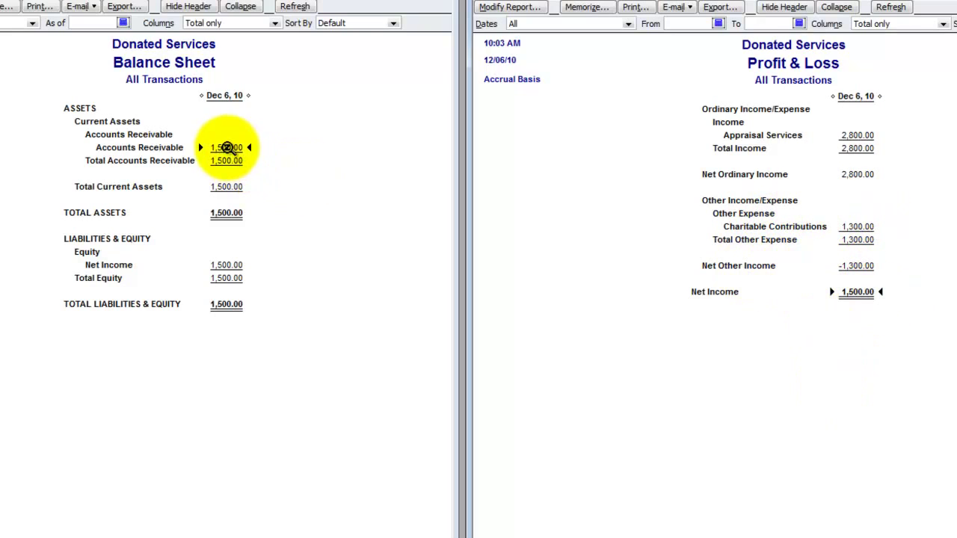
pyautogui.click(226, 147)
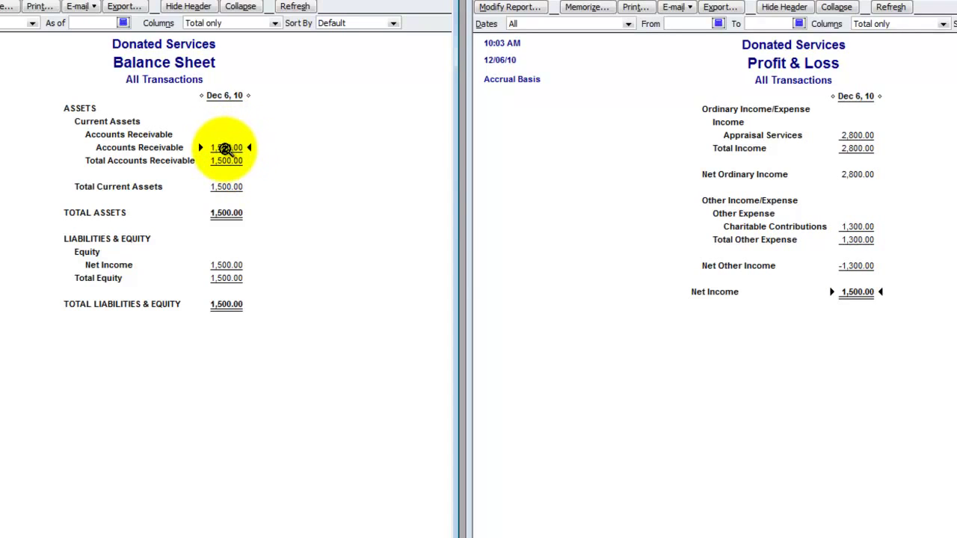
pyautogui.click(228, 262)
pyautogui.click(801, 261)
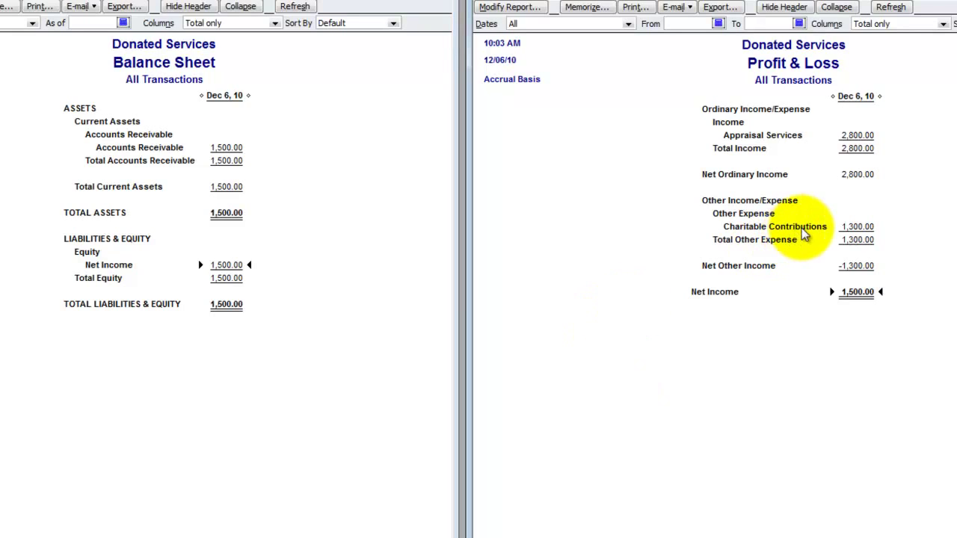
pyautogui.click(202, 262)
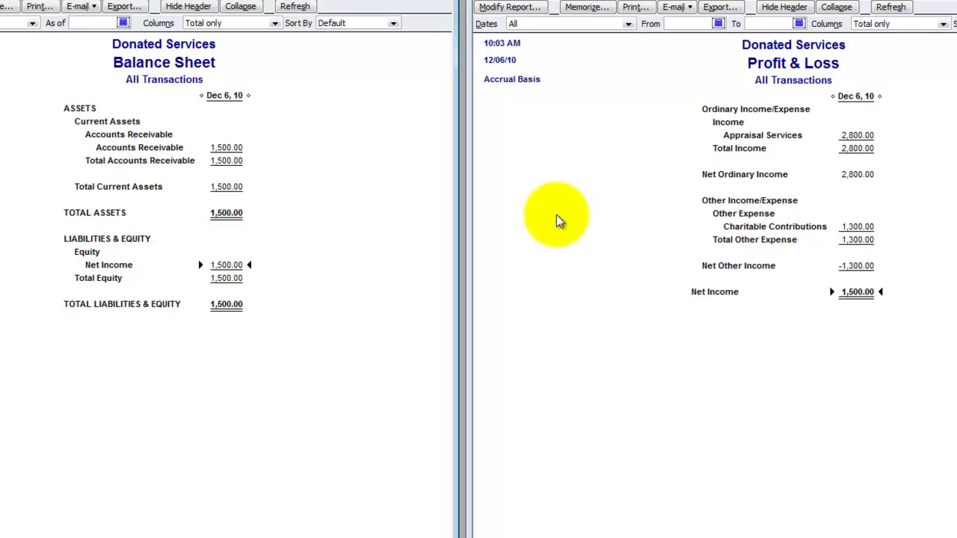
pyautogui.click(858, 224)
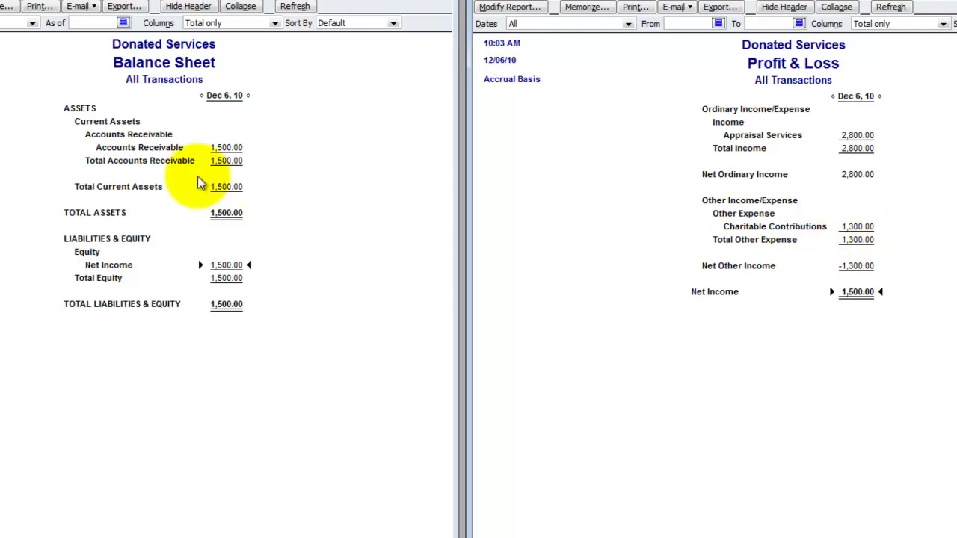
pyautogui.click(222, 147)
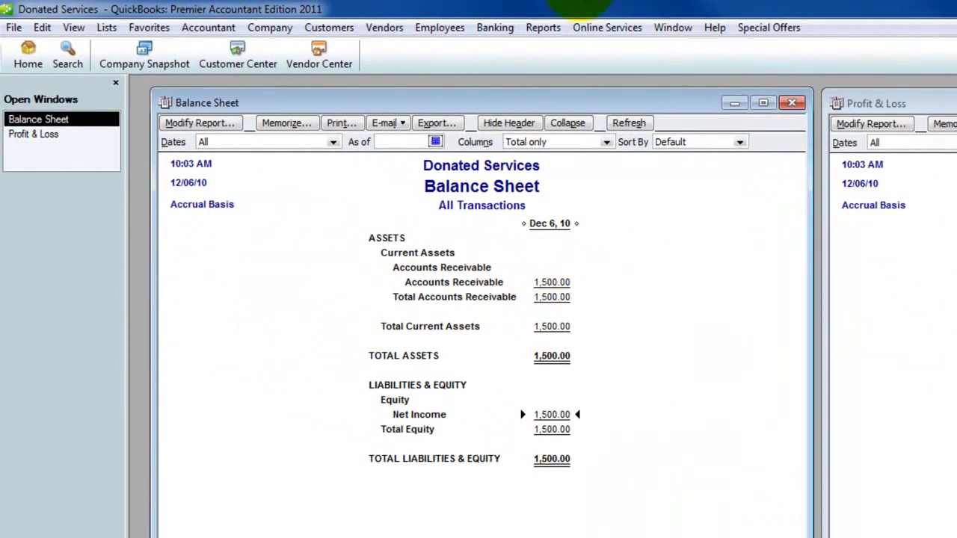
pyautogui.click(345, 26)
# Record the sample customer's 1,500.00 payment against invoice 2 and save it
pyautogui.click(369, 249)
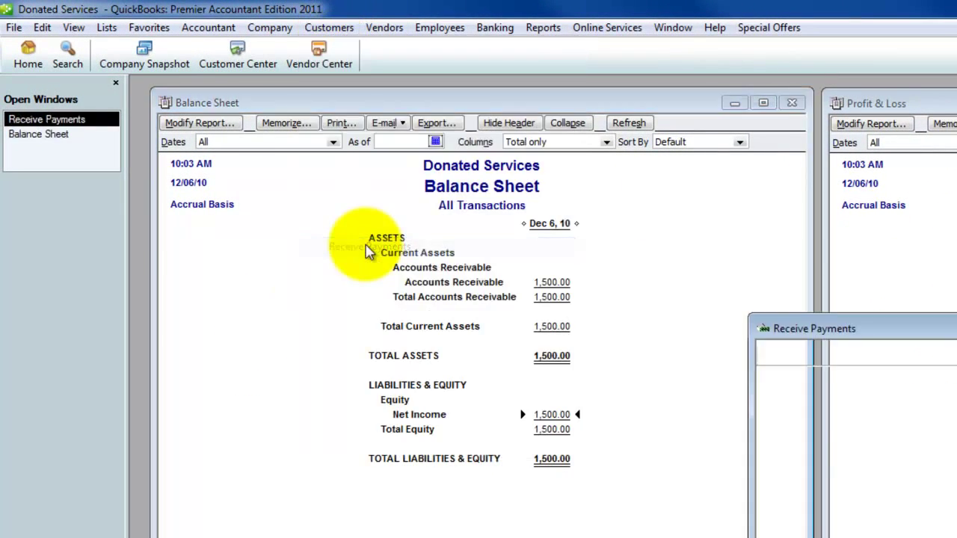
pyautogui.hotkey('alt', 'Down')
pyautogui.press('Down')
pyautogui.press('Down')
pyautogui.press('Tab')
pyautogui.write('1500')
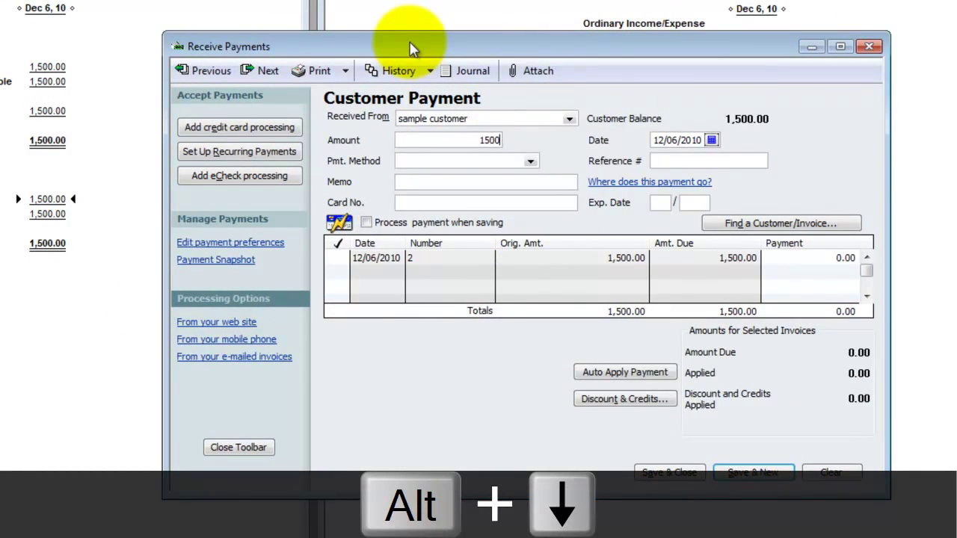
pyautogui.press('Tab')
pyautogui.click(667, 474)
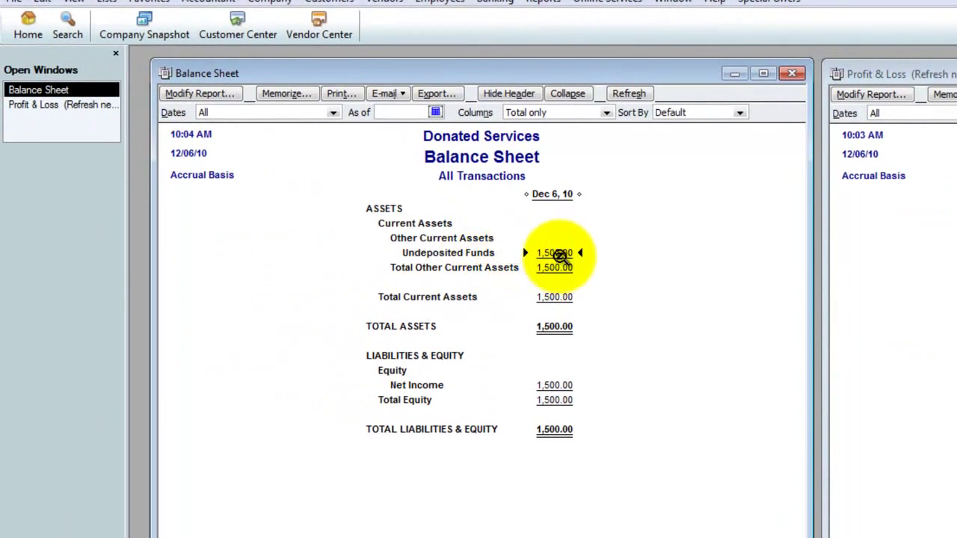
pyautogui.click(481, 6)
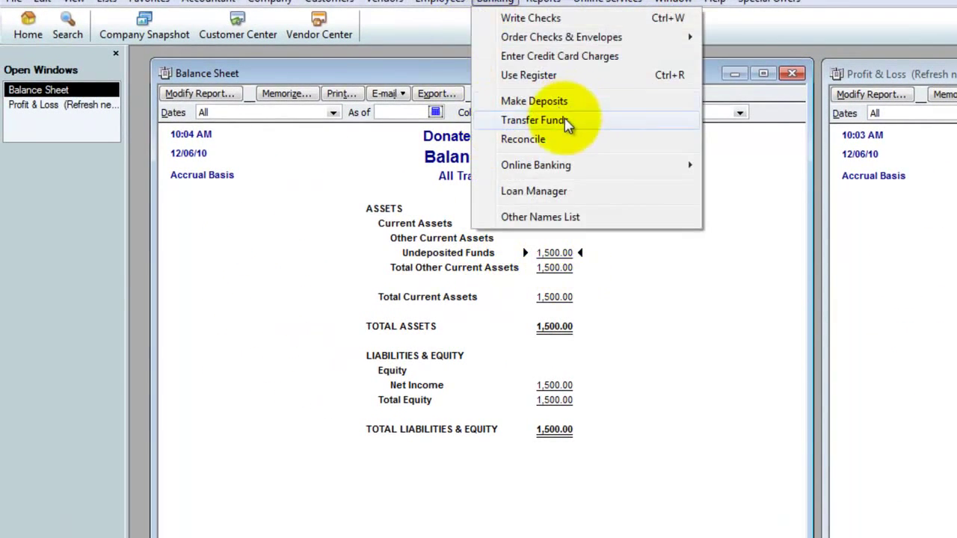
# Select the 1,500.00 payment in Make Deposits and deposit it to abc bank
pyautogui.click(566, 101)
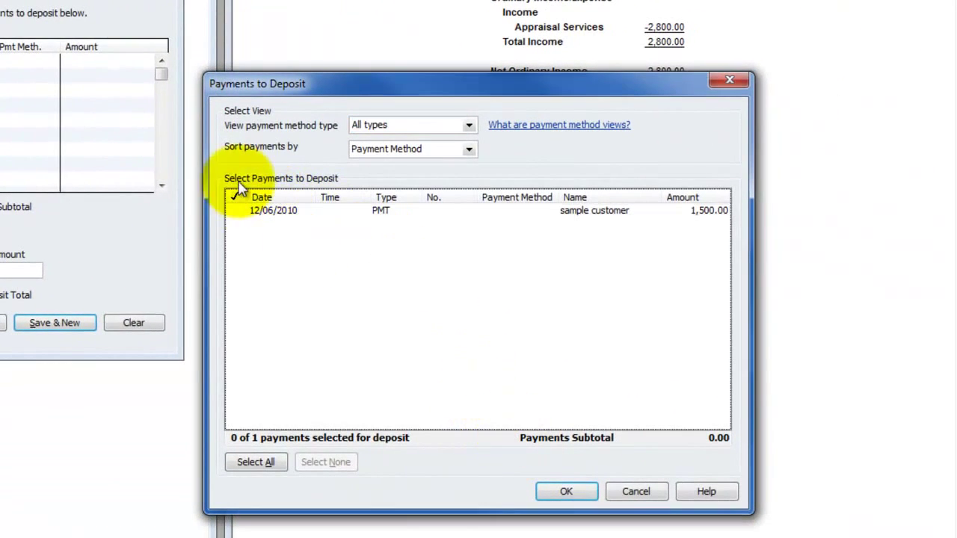
pyautogui.click(237, 210)
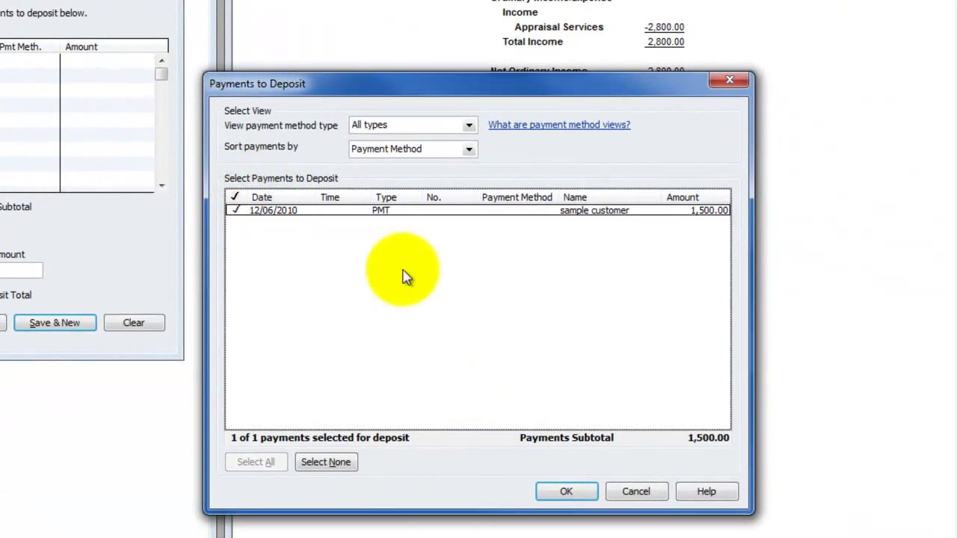
pyautogui.click(566, 492)
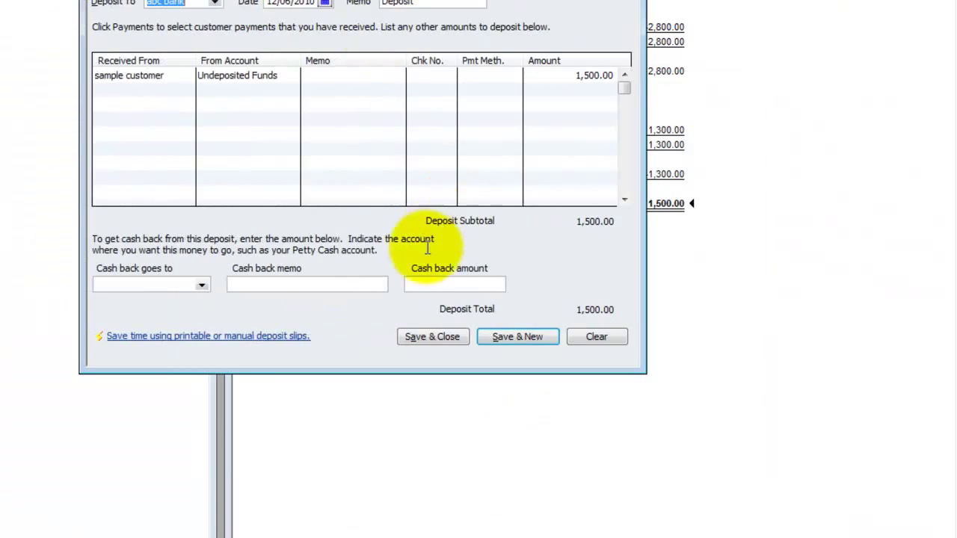
pyautogui.click(431, 336)
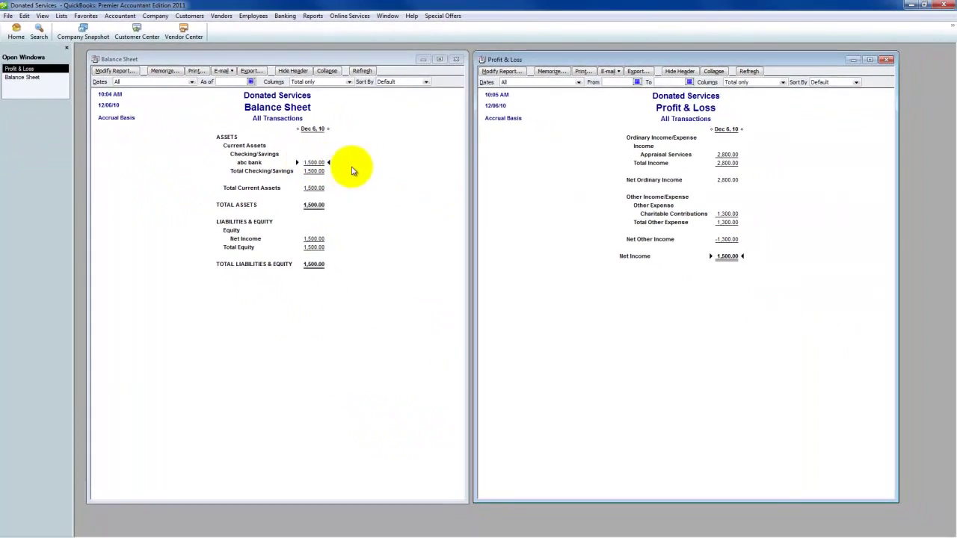
pyautogui.click(323, 165)
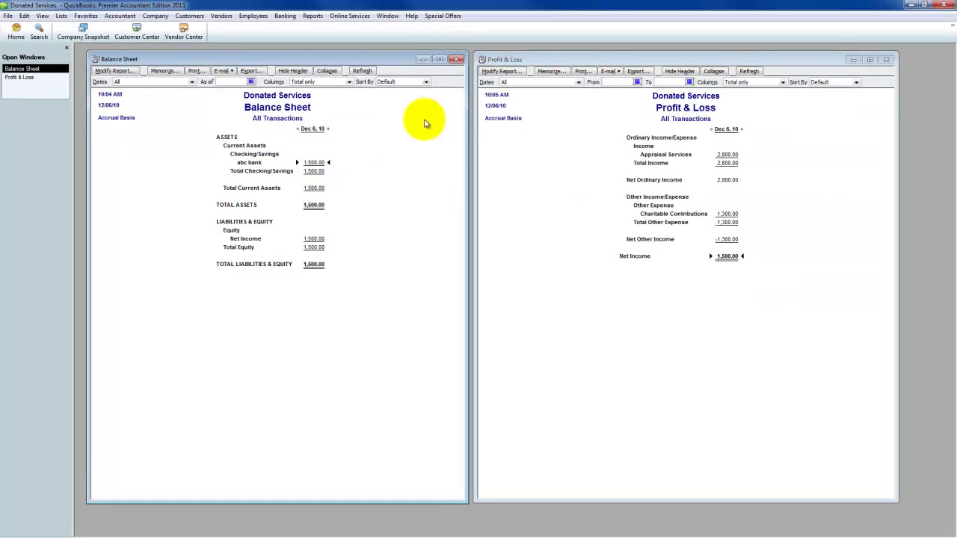
pyautogui.click(734, 154)
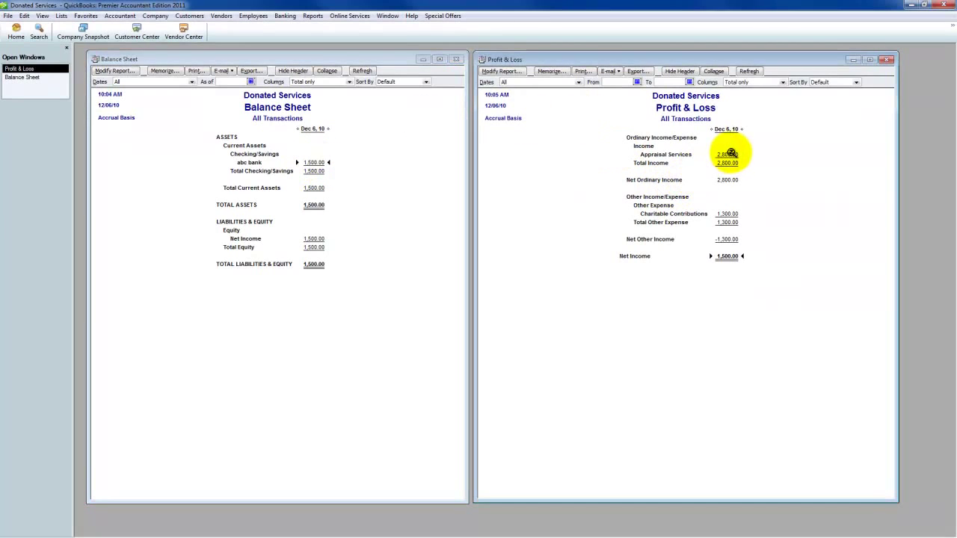
pyautogui.click(726, 212)
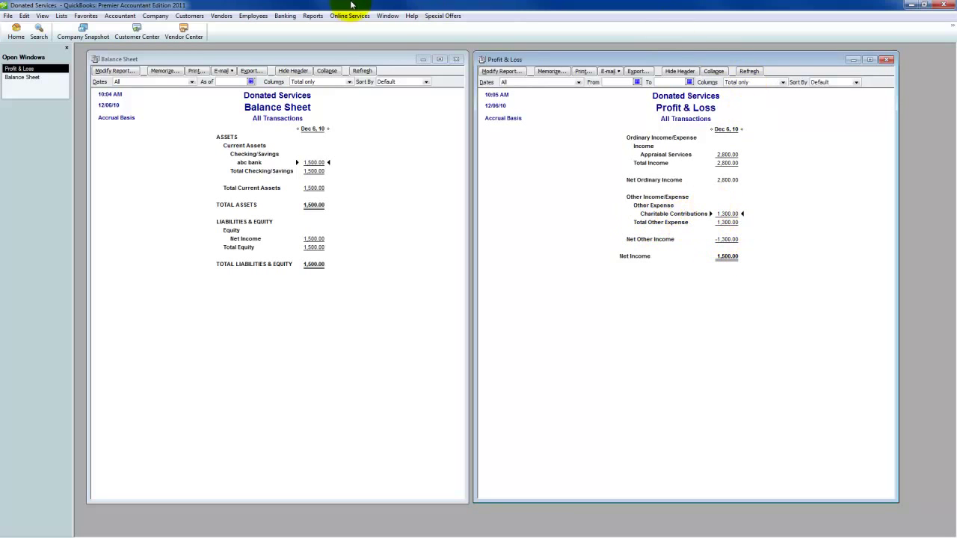
# Begin reconciling abc bank with a 1,500.00 statement ending balance
pyautogui.click(285, 15)
pyautogui.click(278, 96)
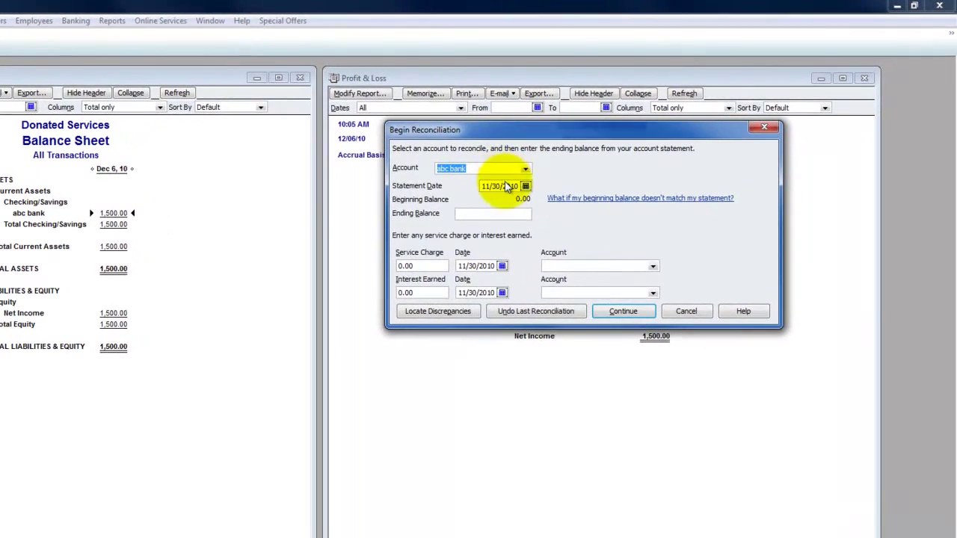
pyautogui.press('Tab')
pyautogui.press('Tab')
pyautogui.write('1500.00')
pyautogui.press('Tab')
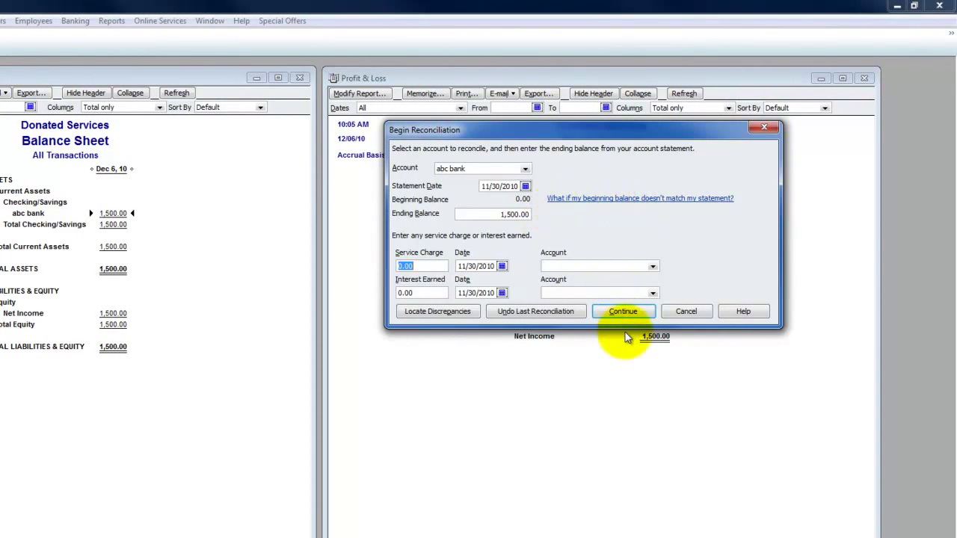
pyautogui.click(624, 311)
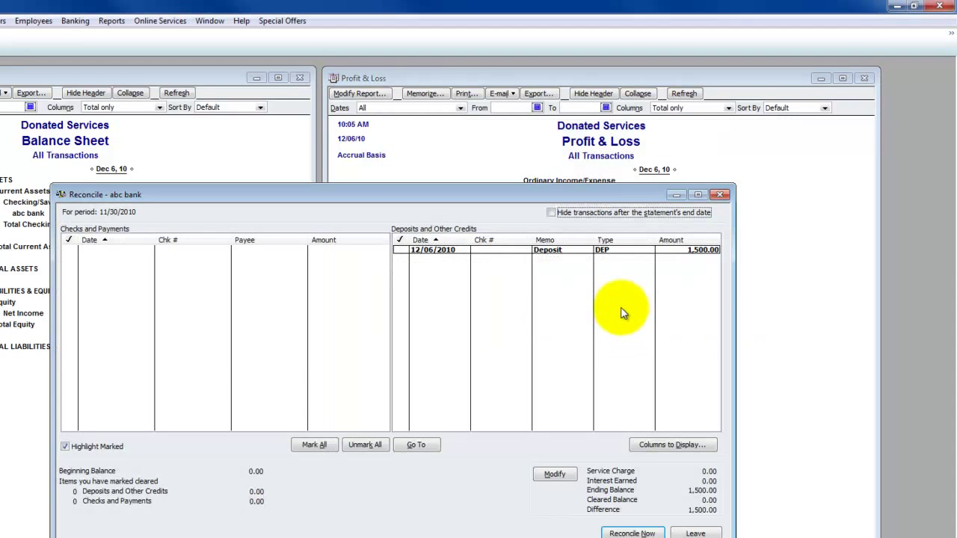
# Clear the 12/06/2010 deposit, reconcile at 0.00 difference, and close the report prompt
pyautogui.click(410, 252)
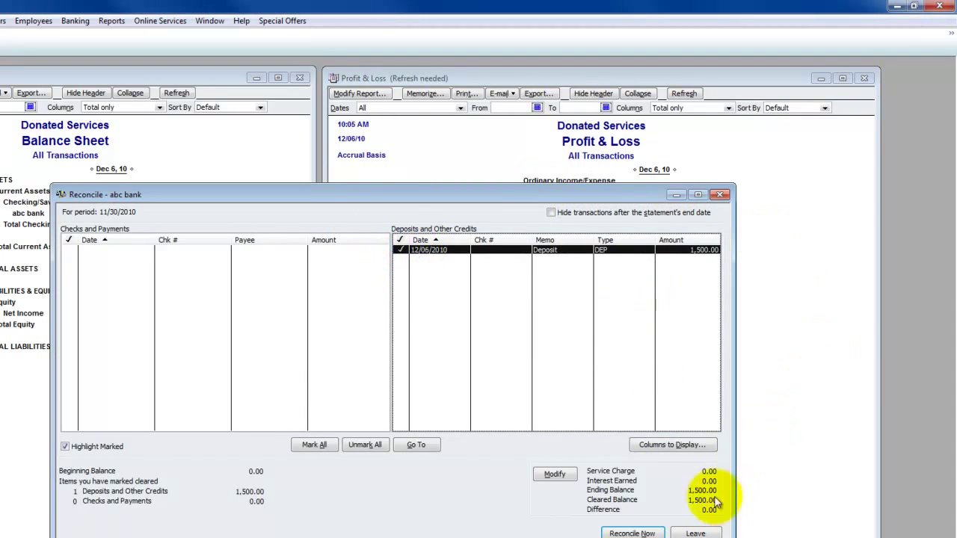
pyautogui.click(632, 533)
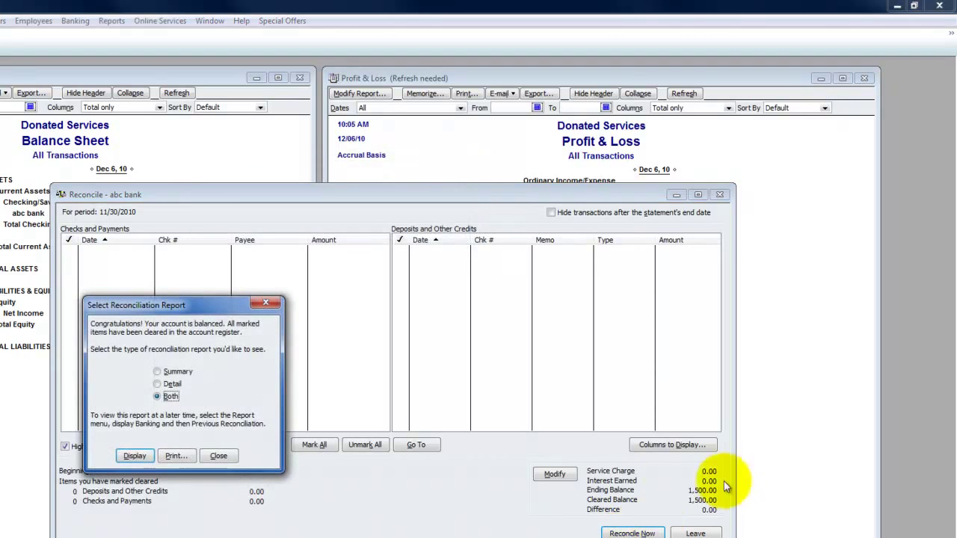
pyautogui.click(220, 457)
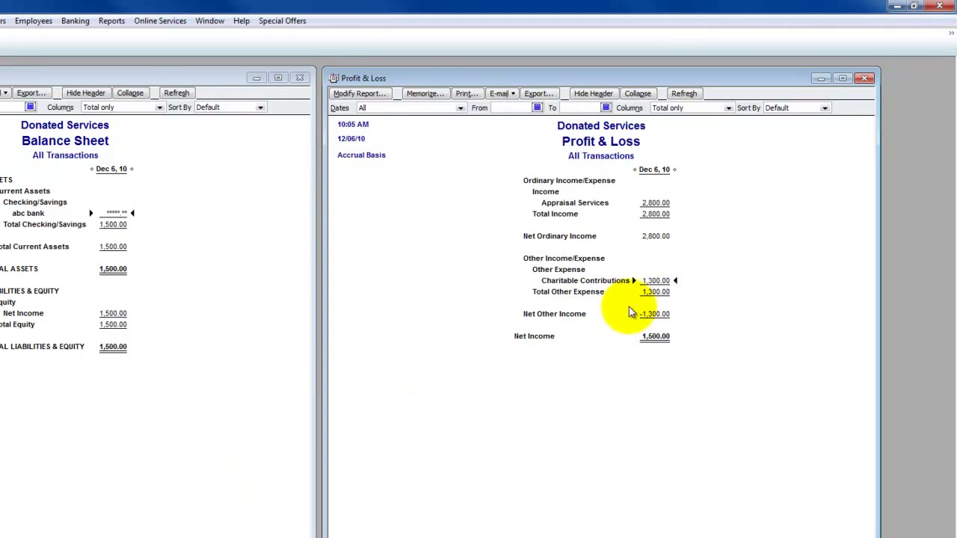
pyautogui.click(656, 291)
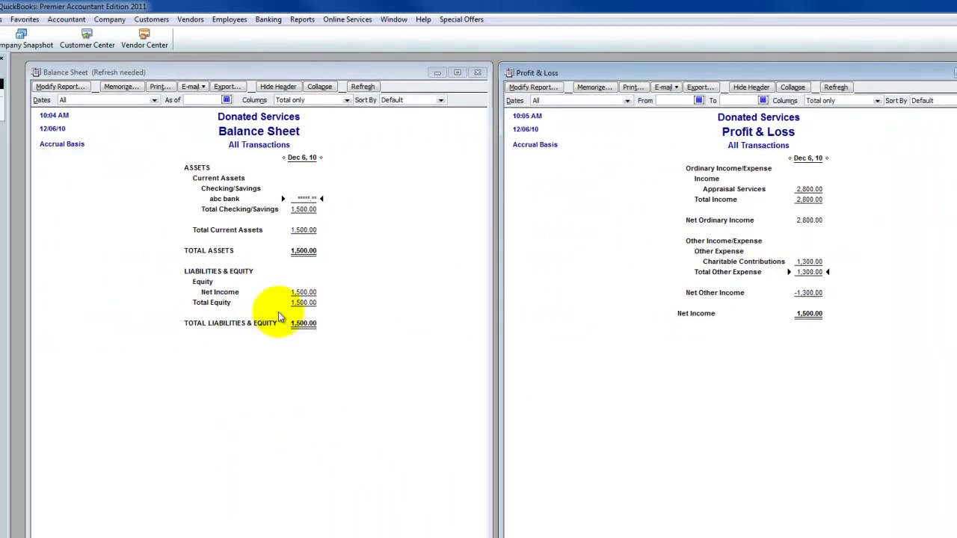
pyautogui.click(279, 311)
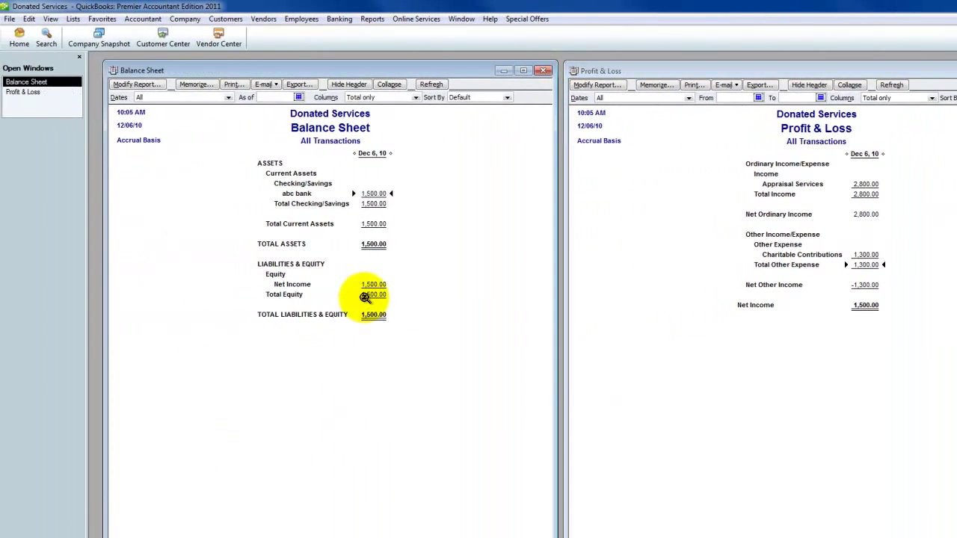